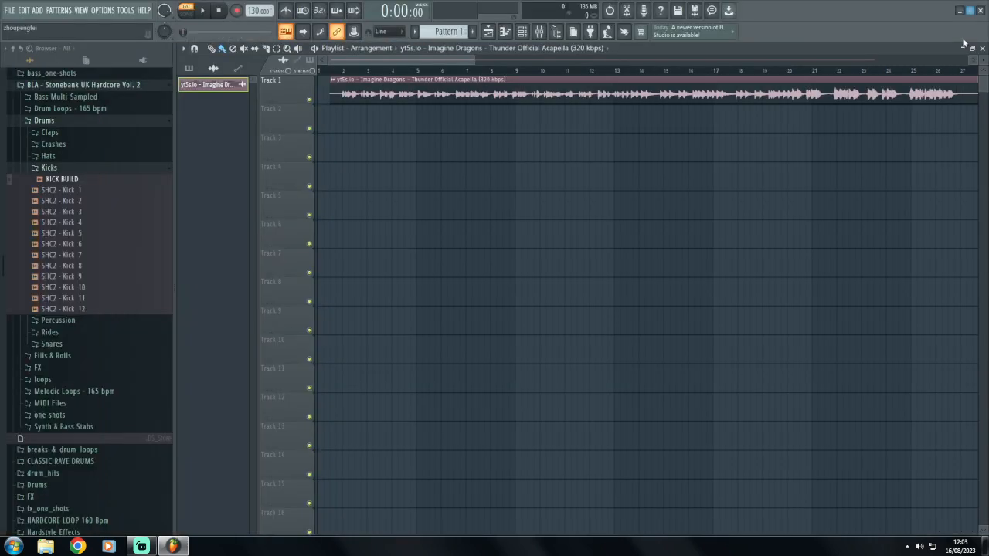
# - Move the vocal clip to the start of Track 1 and set the tempo to 175 BPM
pyautogui.moveTo(431, 94); pyautogui.dragTo(418, 94)
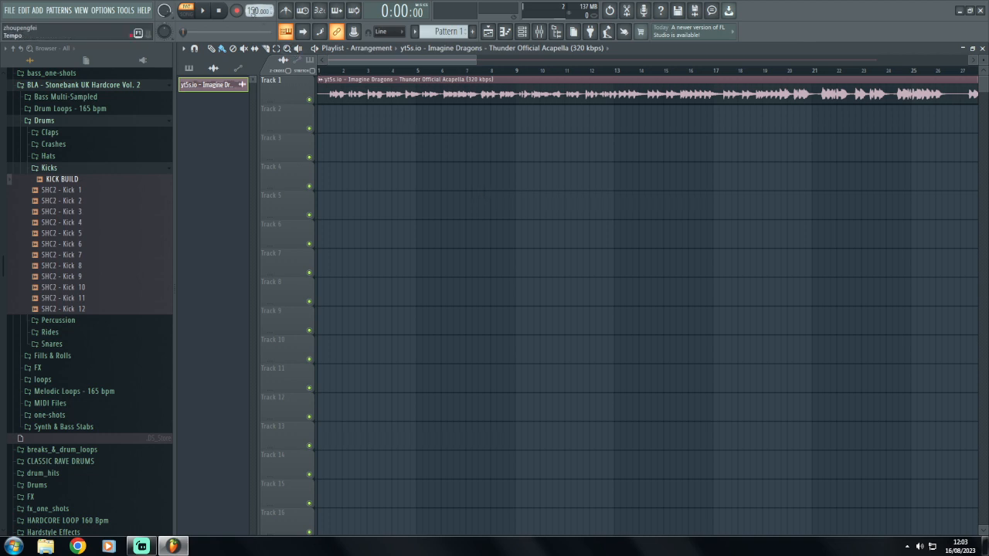
pyautogui.moveTo(258, 11); pyautogui.dragTo(258, 4)
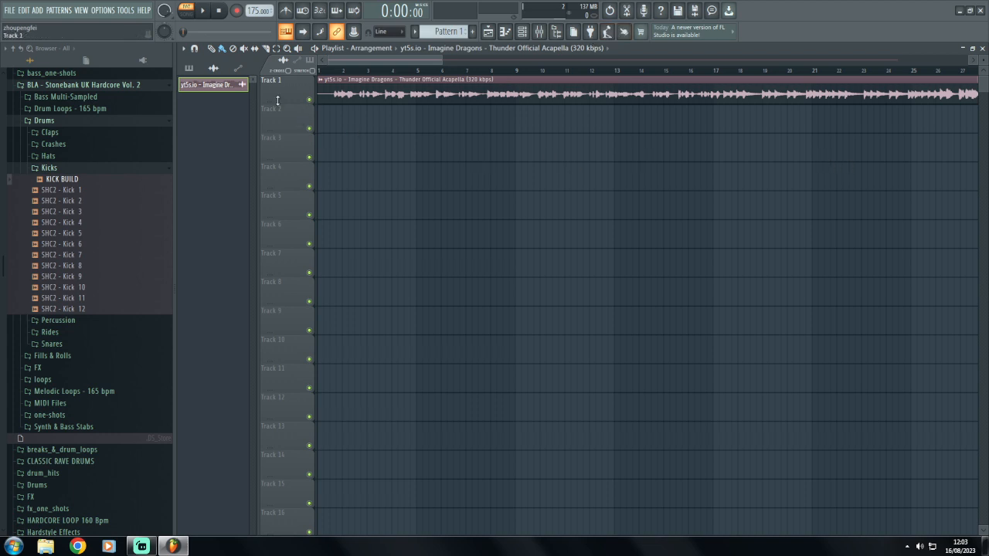
# - Make Track 1 taller and shorten the vocal clip to about 12 bars
pyautogui.moveTo(279, 103); pyautogui.dragTo(294, 269)
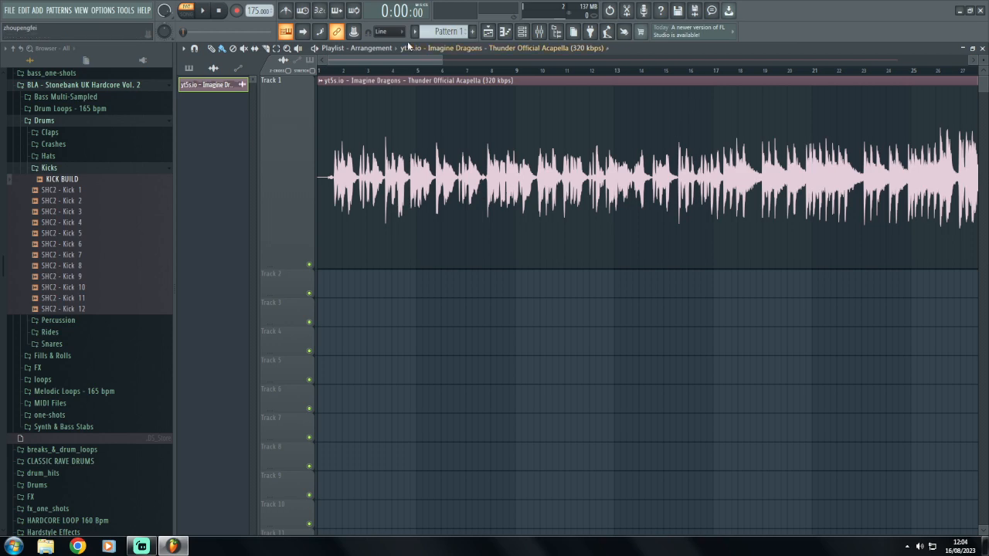
pyautogui.moveTo(442, 61); pyautogui.dragTo(930, 61)
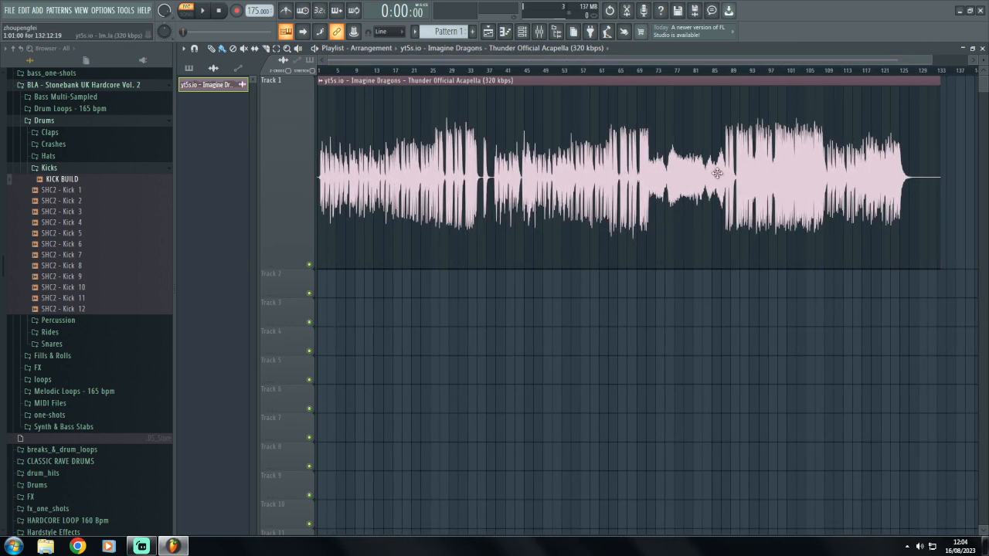
pyautogui.moveTo(939, 202); pyautogui.dragTo(372, 200)
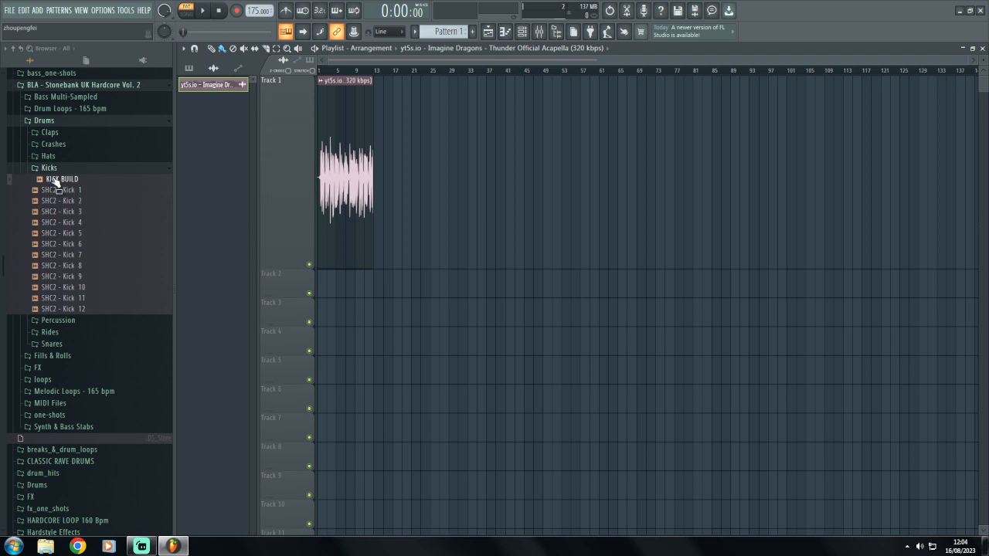
# - Place the KICK BUILD sample at the start of Track 2 and repeat it back to back up to bar 17
pyautogui.moveTo(66, 180); pyautogui.dragTo(338, 287)
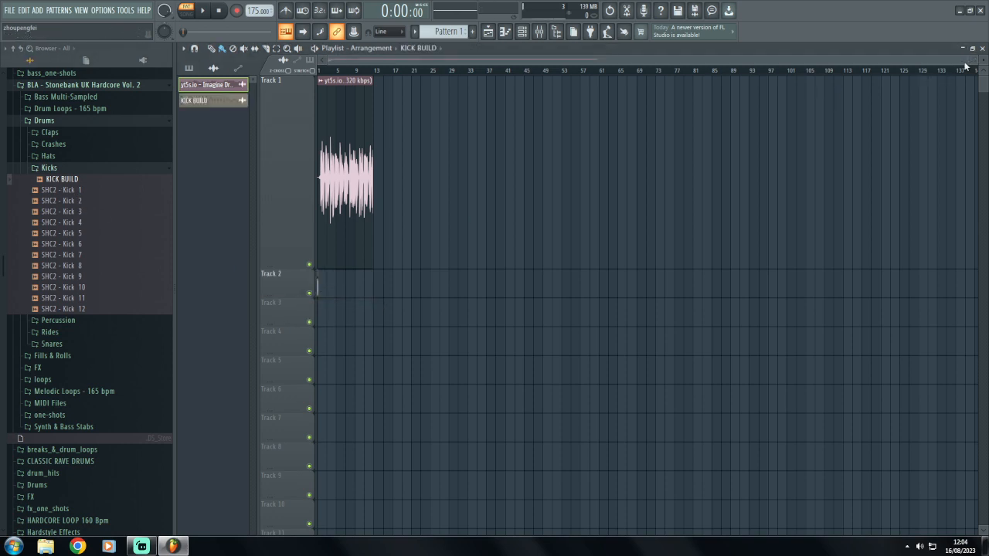
pyautogui.moveTo(966, 61); pyautogui.dragTo(842, 64)
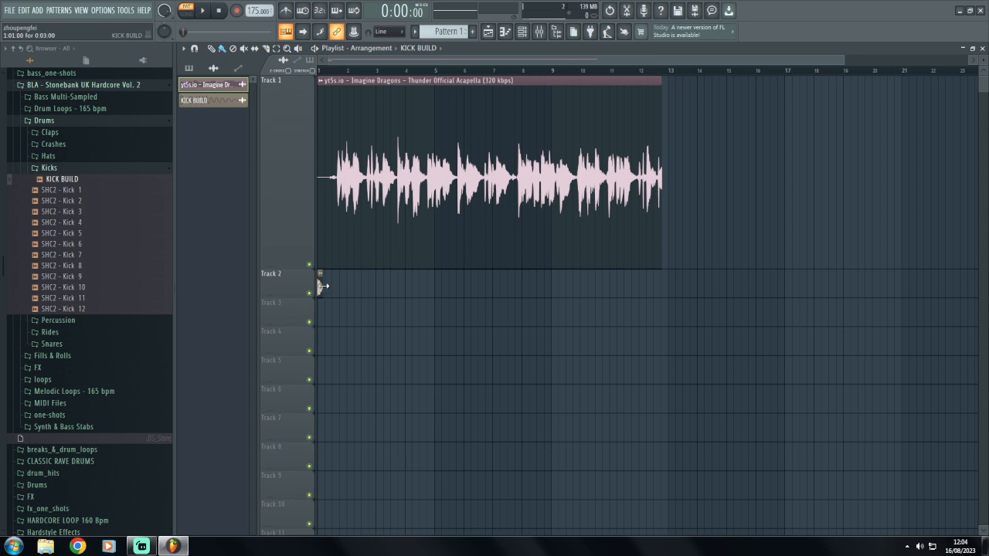
pyautogui.moveTo(326, 286); pyautogui.dragTo(640, 276)
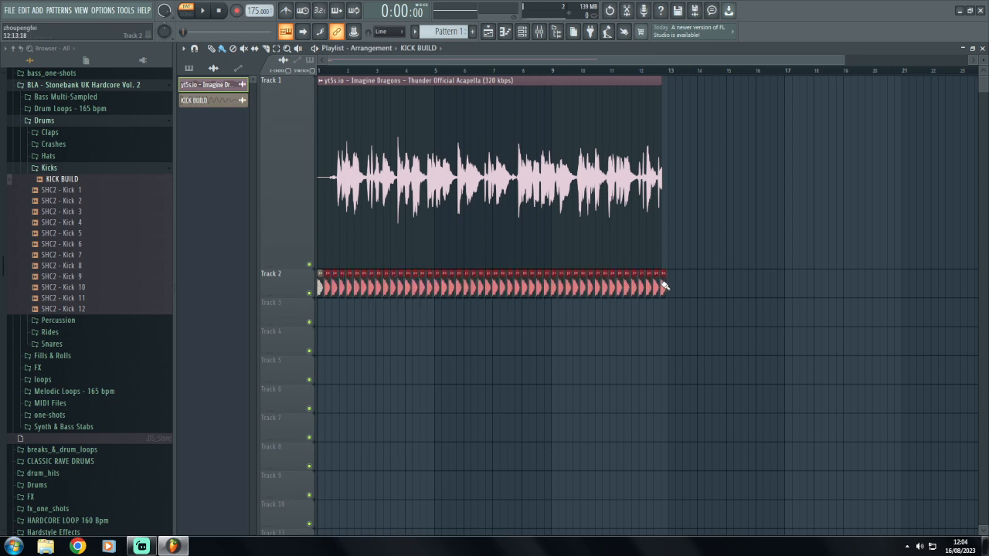
pyautogui.moveTo(664, 286); pyautogui.dragTo(784, 291)
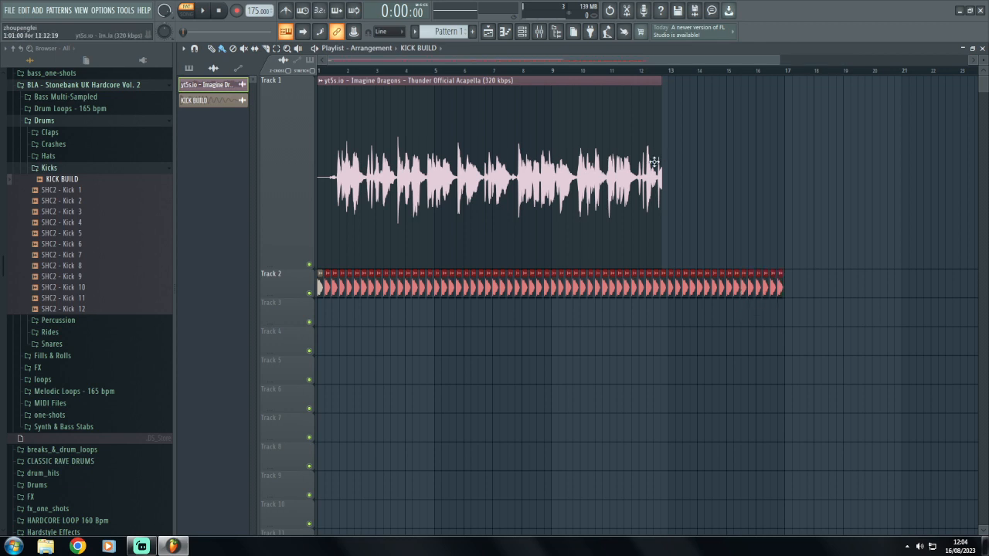
# - Select bars 1 to 7 as the playback loop and shorten the vocal clip to end at about bar 8
pyautogui.moveTo(524, 72); pyautogui.dragTo(161, 74)
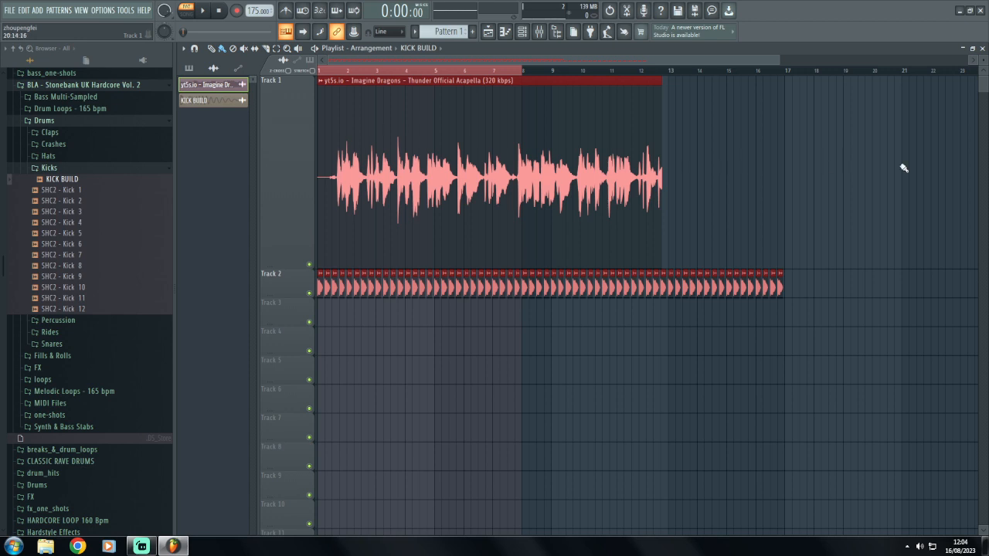
pyautogui.moveTo(663, 191); pyautogui.dragTo(525, 183)
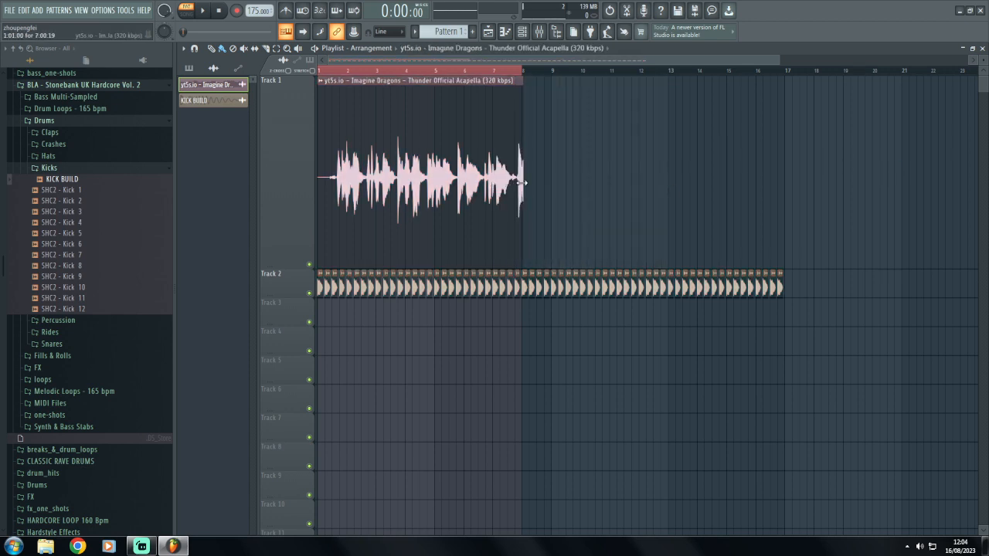
# - Check the channel settings of the KICK BUILD sample and of the vocal clip
pyautogui.doubleClick(320, 284)
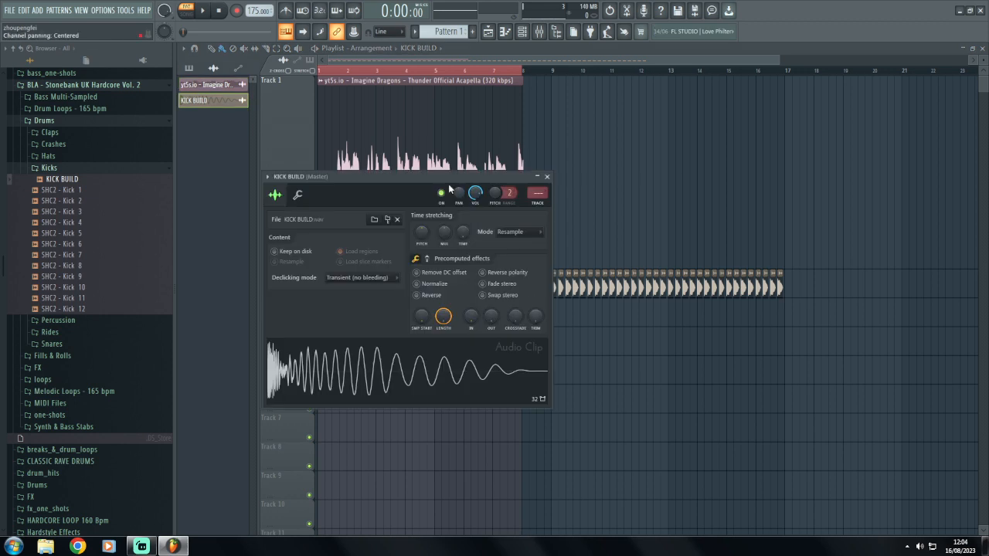
pyautogui.click(547, 177)
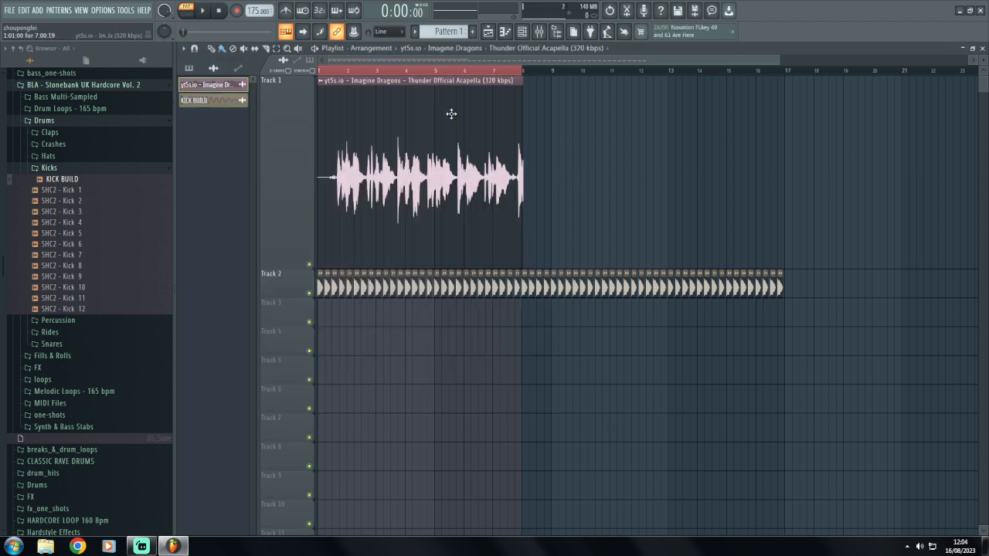
pyautogui.doubleClick(450, 111)
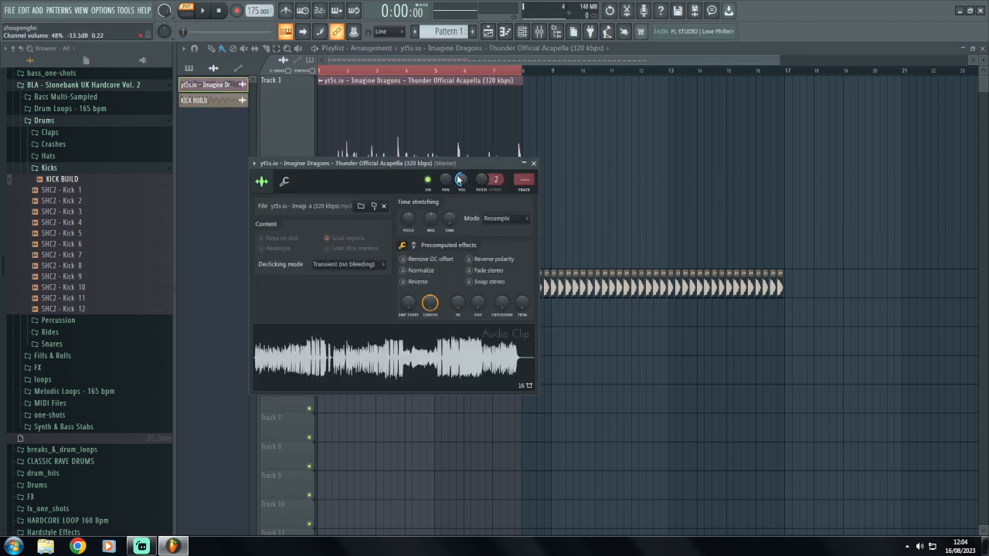
pyautogui.click(533, 163)
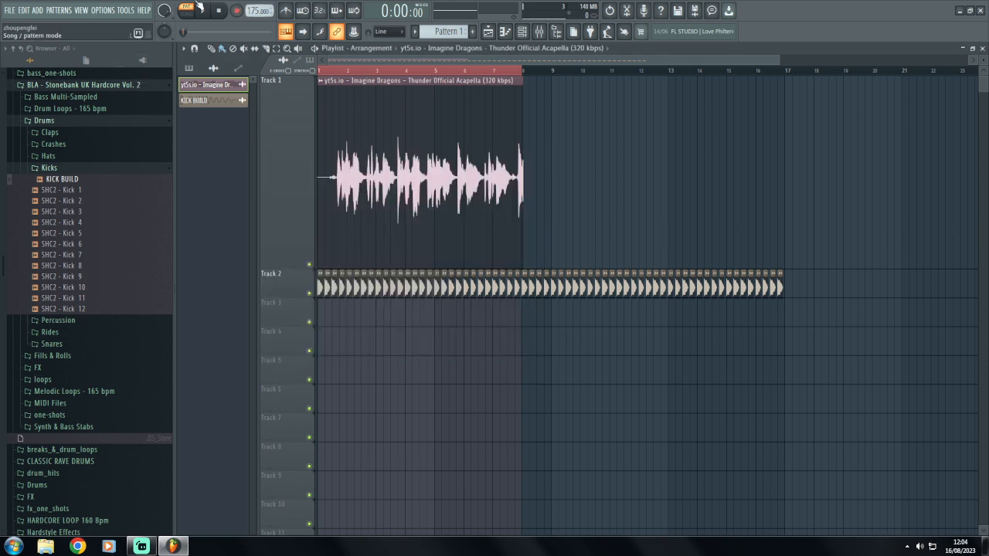
# - Switch playback to song mode and listen to the vocal together with the kicks
pyautogui.click(195, 9)
pyautogui.click(205, 11)
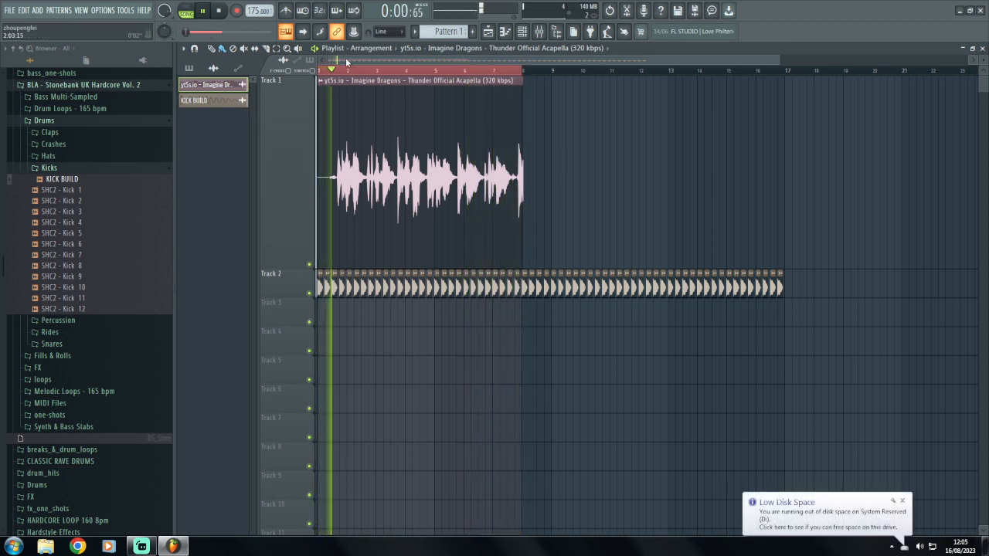
pyautogui.click(220, 11)
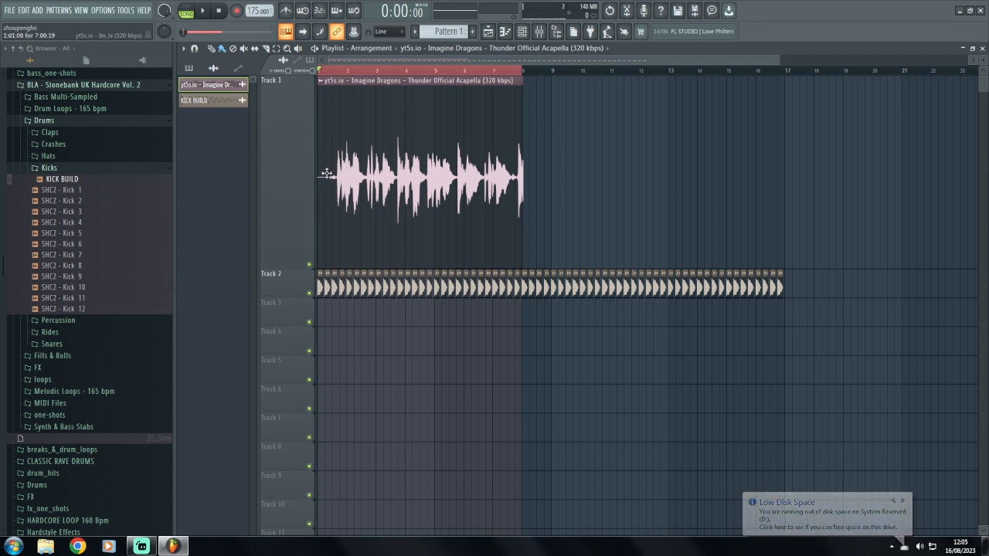
# - Listen to the kicks alone with Track 1 muted, and unmute the track
pyautogui.click(310, 265)
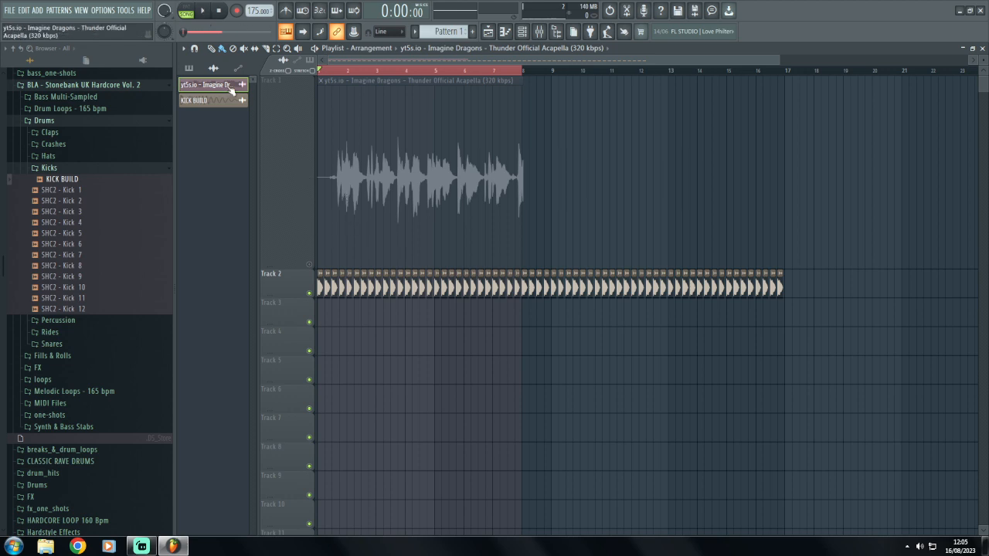
pyautogui.click(205, 11)
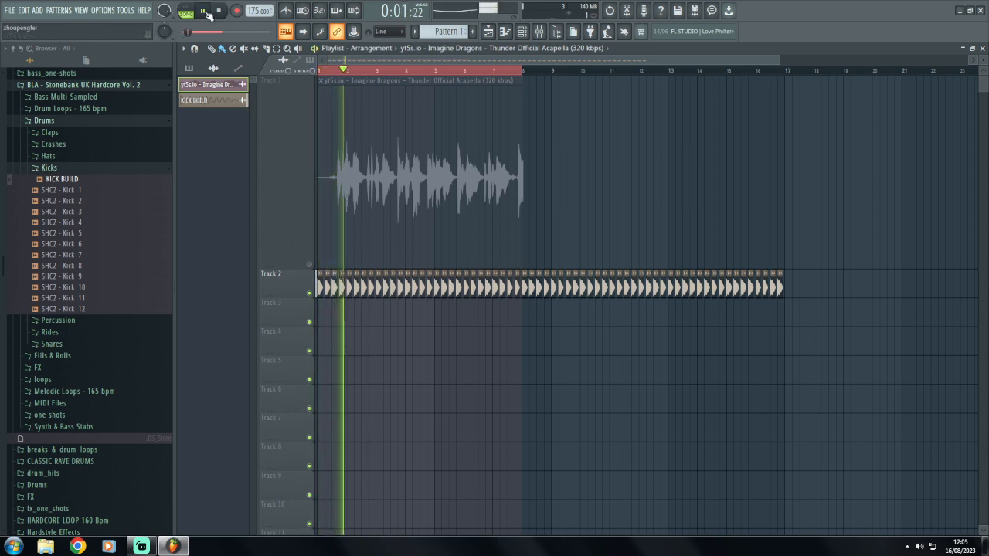
pyautogui.click(220, 11)
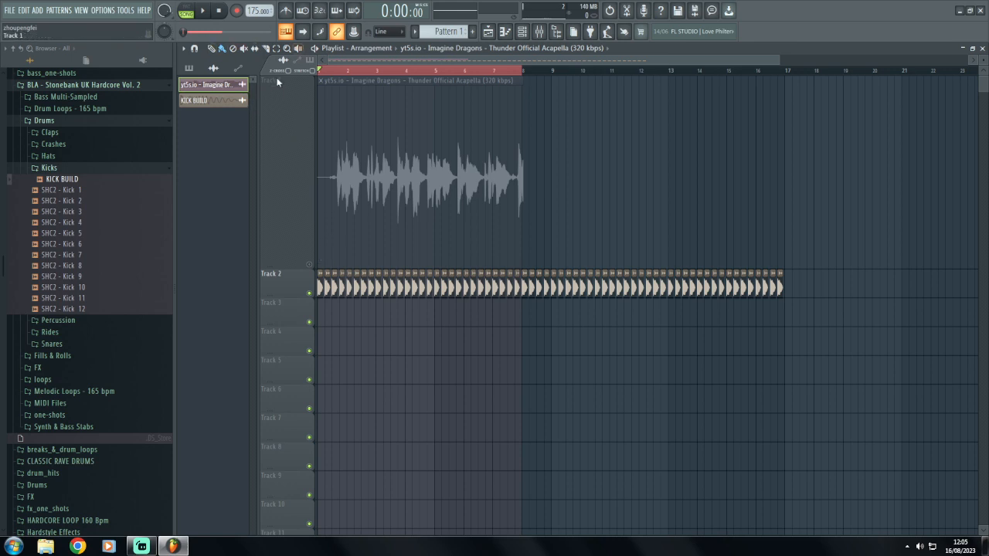
pyautogui.click(271, 136)
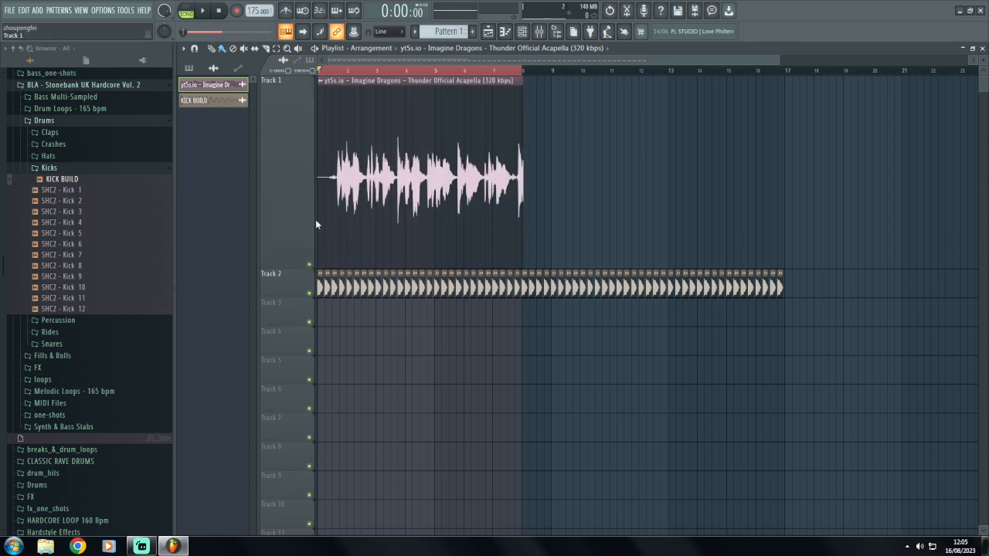
# - Trim about half a bar of silence from the vocal clip's start and move the clip back to bar 1
pyautogui.moveTo(315, 224); pyautogui.dragTo(332, 222)
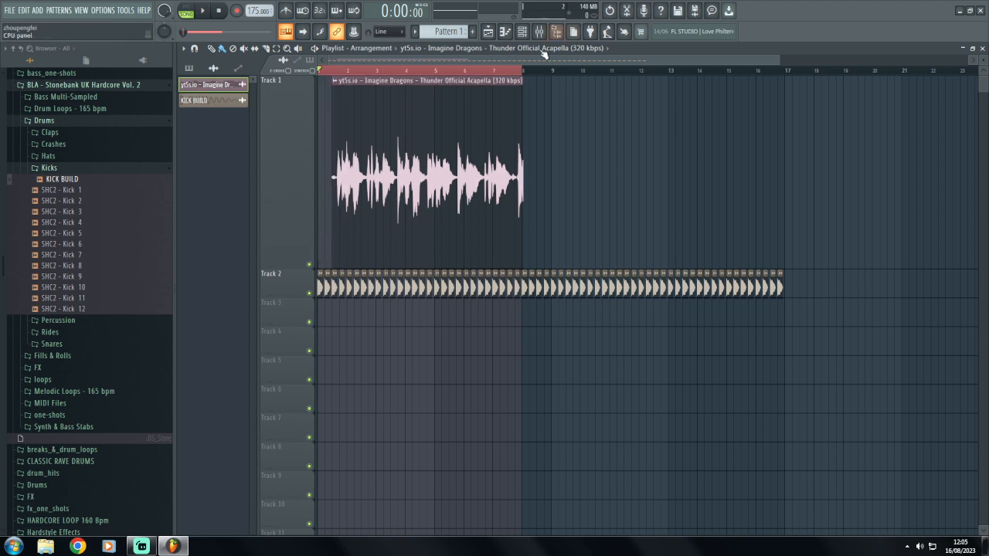
pyautogui.moveTo(406, 203); pyautogui.dragTo(392, 201)
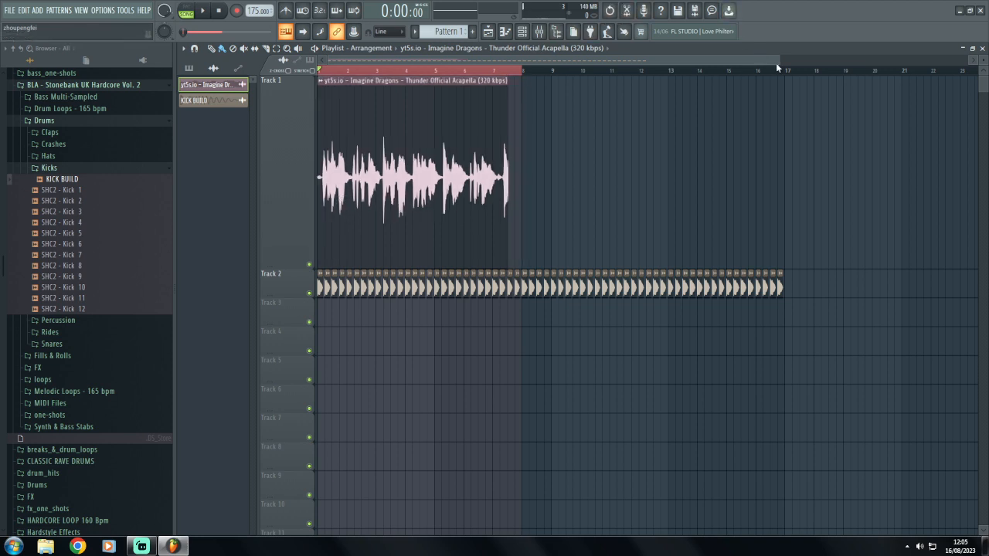
# - Shift the vocal clip so its first sound lines up with the second kick, and trim the silence before it
pyautogui.moveTo(775, 63); pyautogui.dragTo(333, 63)
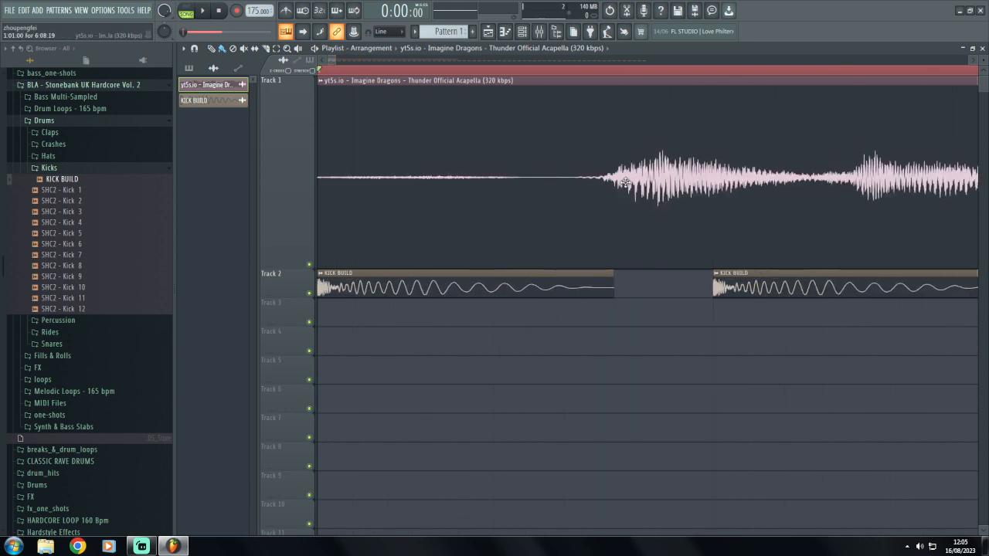
pyautogui.moveTo(647, 185); pyautogui.dragTo(758, 190)
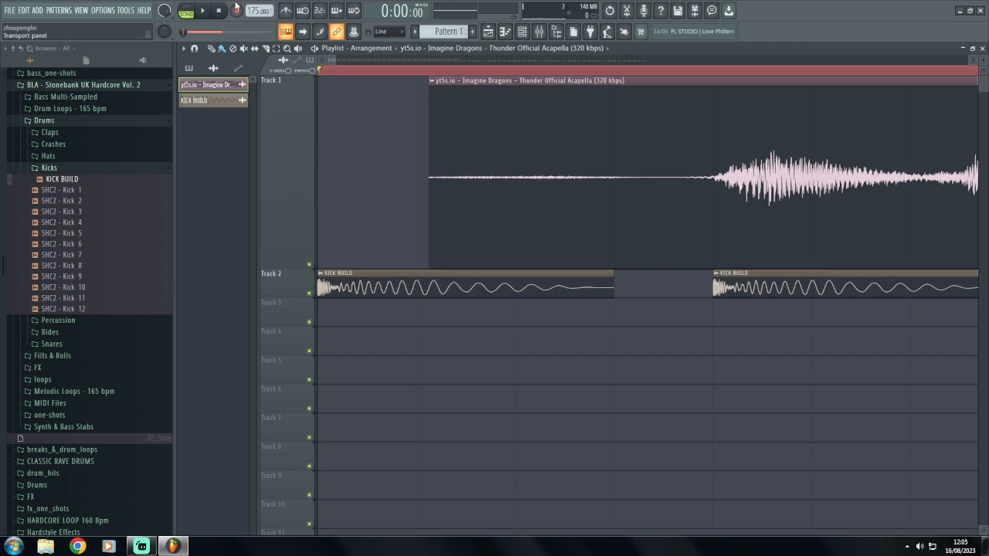
pyautogui.press('space')
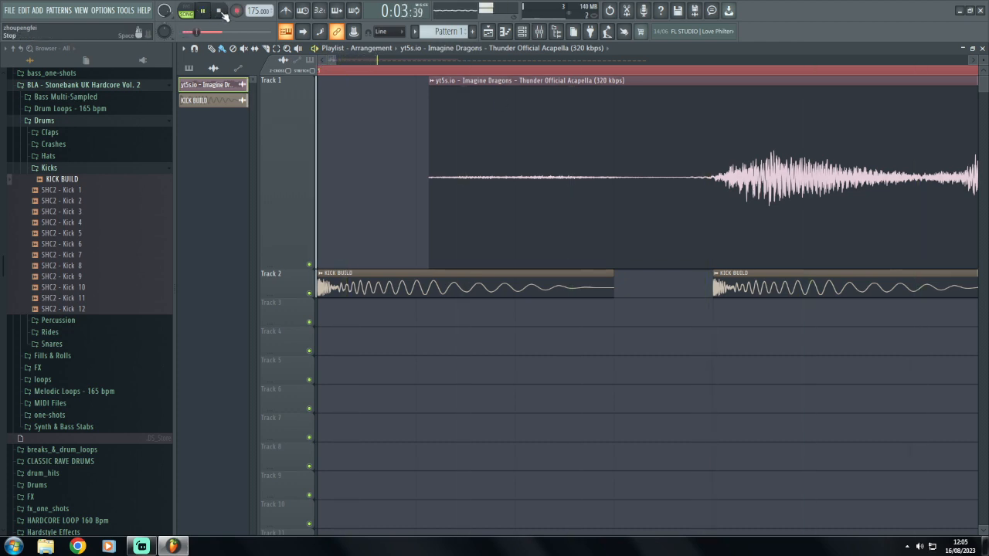
pyautogui.click(219, 11)
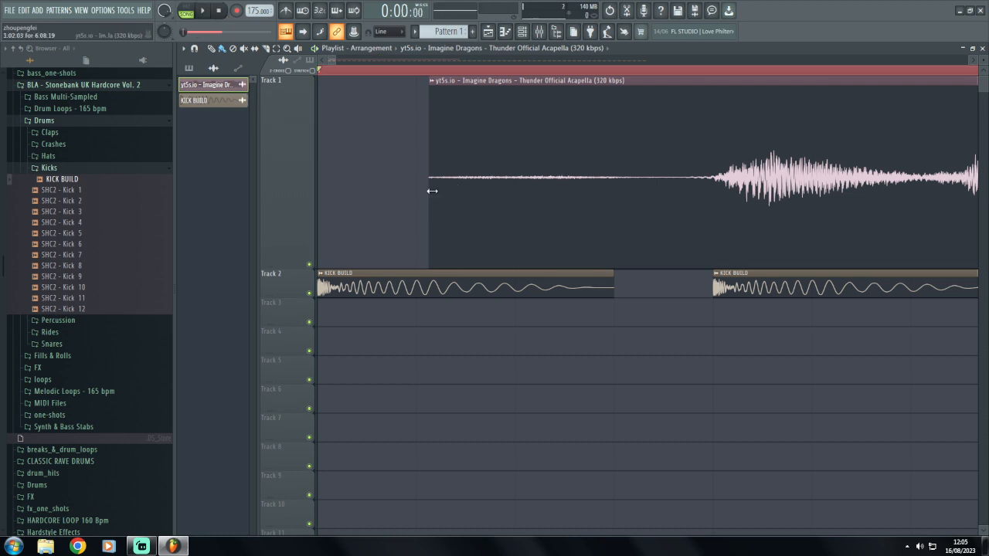
pyautogui.moveTo(432, 191); pyautogui.dragTo(712, 194)
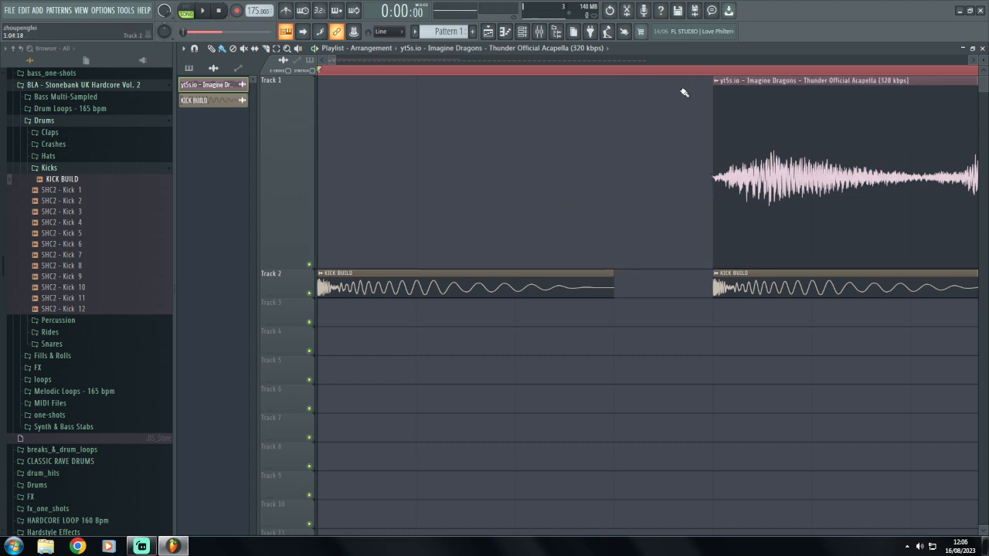
# - Set the playback loop to bars 1 to 4 and shorten the vocal clip to end at about bar 5
pyautogui.moveTo(337, 60); pyautogui.dragTo(890, 79)
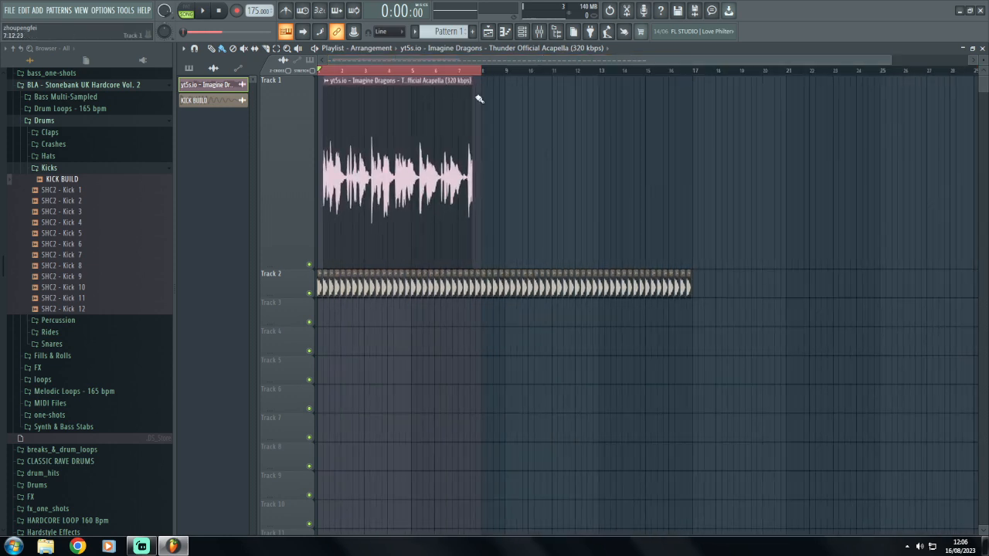
pyautogui.moveTo(481, 73); pyautogui.dragTo(411, 81)
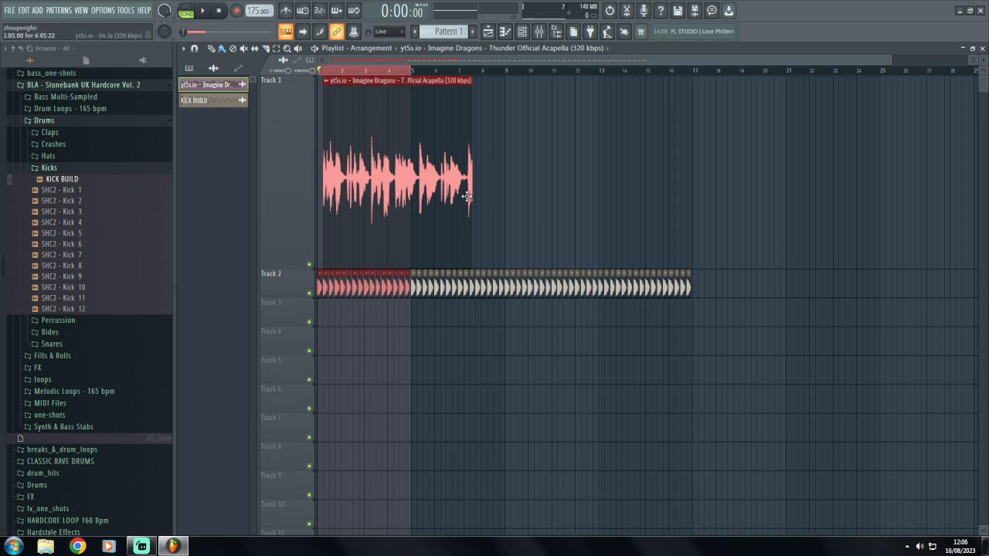
pyautogui.keyDown('ctrl'); pyautogui.click(527, 171); pyautogui.keyUp('ctrl')
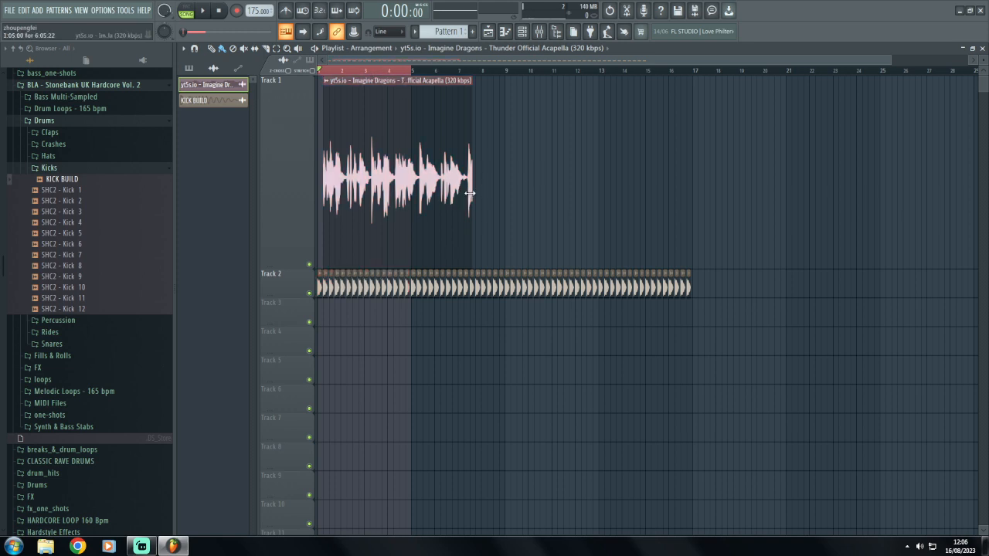
pyautogui.moveTo(468, 193); pyautogui.dragTo(412, 190)
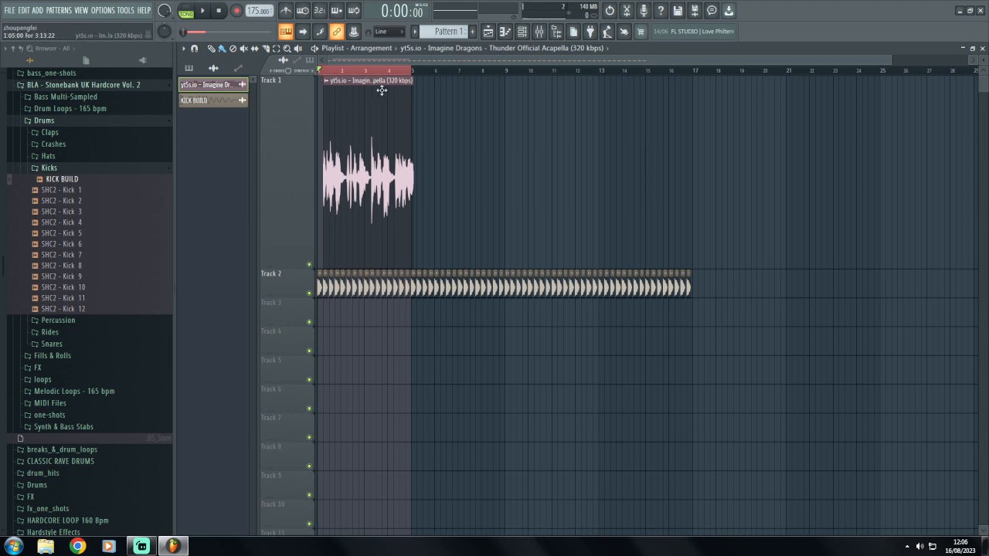
# - Play the loop and time-stretch the vocal clip shorter so its end lines up with the kick at bar 5
pyautogui.moveTo(891, 58); pyautogui.dragTo(409, 61)
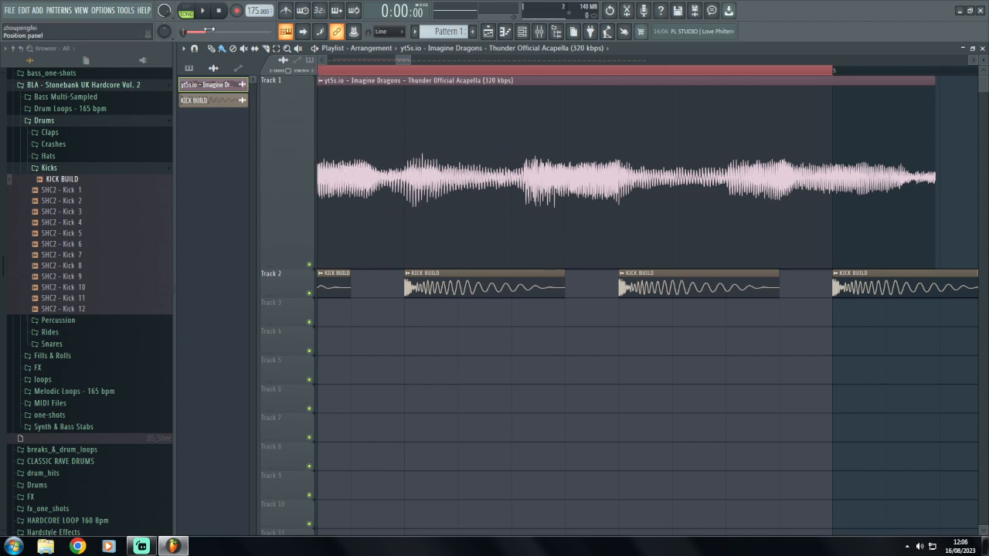
pyautogui.press('space')
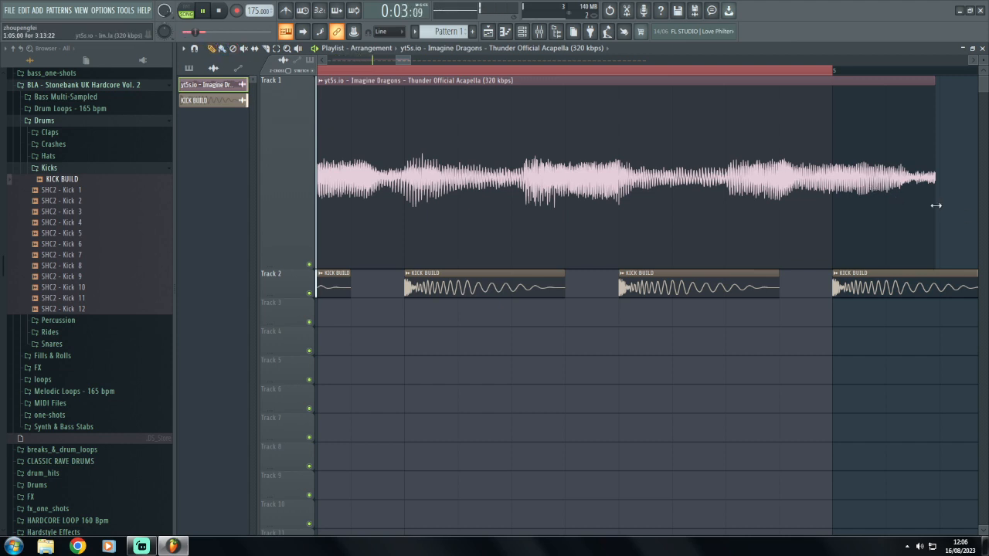
pyautogui.moveTo(933, 203); pyautogui.dragTo(845, 203)
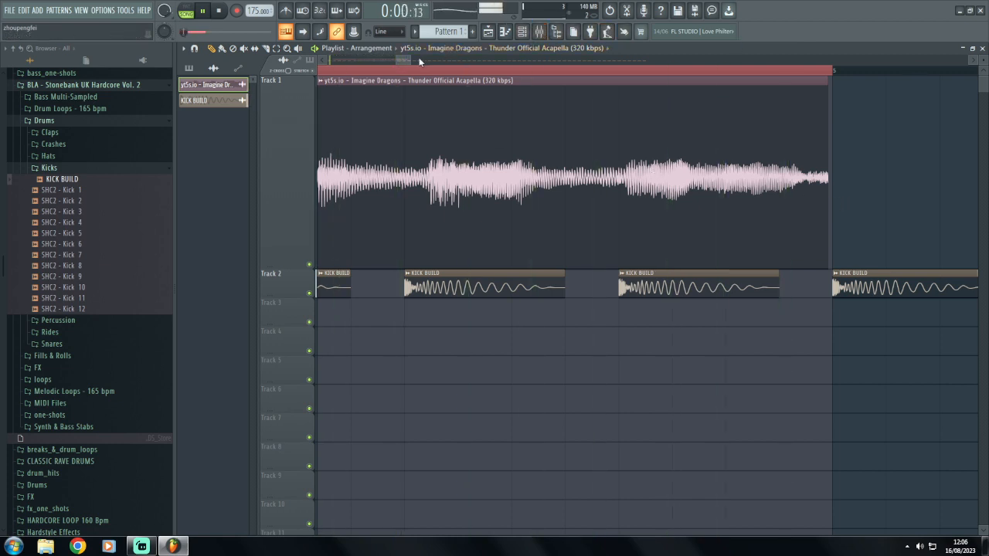
# - Stop playback and time-stretch the vocal clip slightly shorter so its last phrase starts on the kick before bar 5
pyautogui.moveTo(409, 60); pyautogui.dragTo(401, 61)
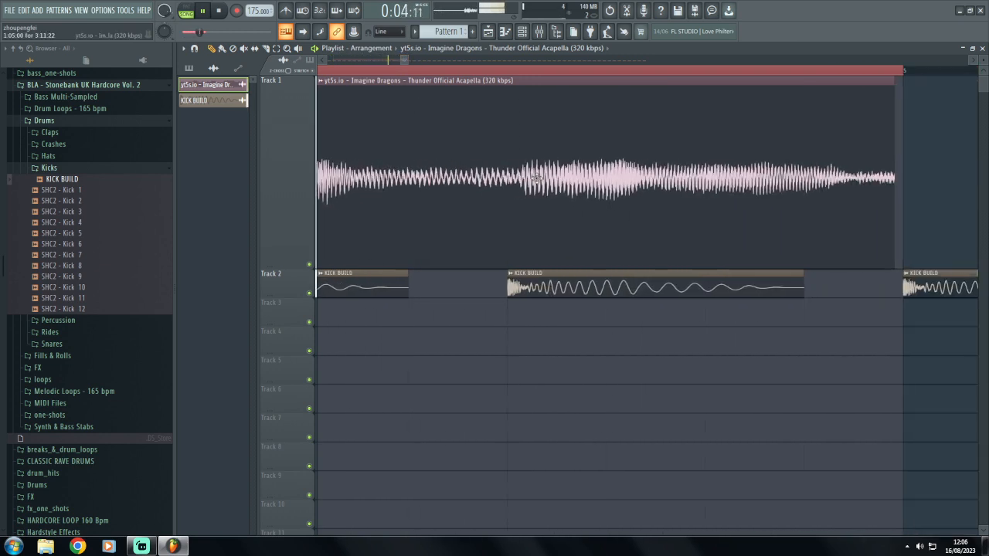
pyautogui.click(219, 11)
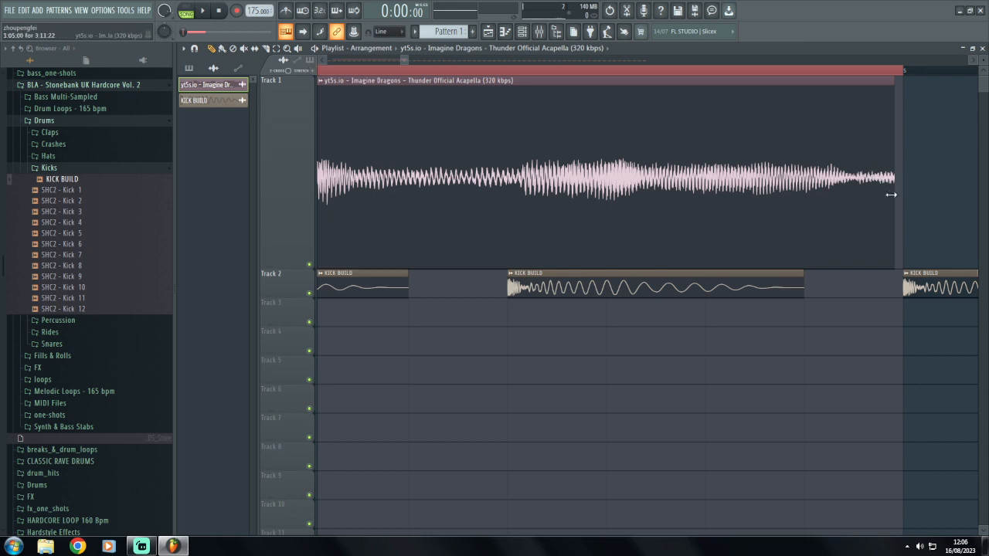
pyautogui.moveTo(890, 194); pyautogui.dragTo(883, 195)
pyautogui.moveTo(878, 196); pyautogui.dragTo(872, 196)
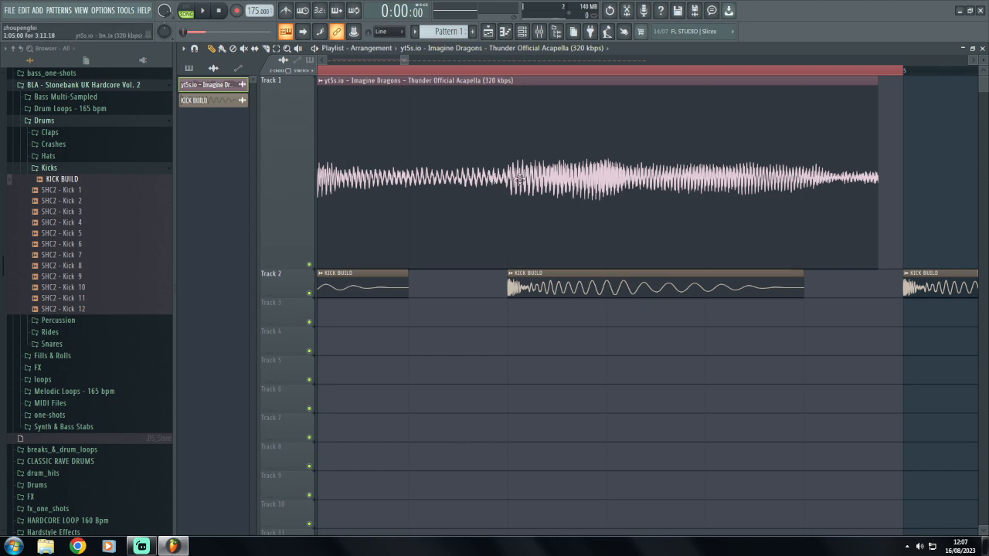
# - Extend the vocal clip to reveal audio up to bar 9 and set the playback loop to bars 1 to 8
pyautogui.moveTo(405, 60); pyautogui.dragTo(368, 52)
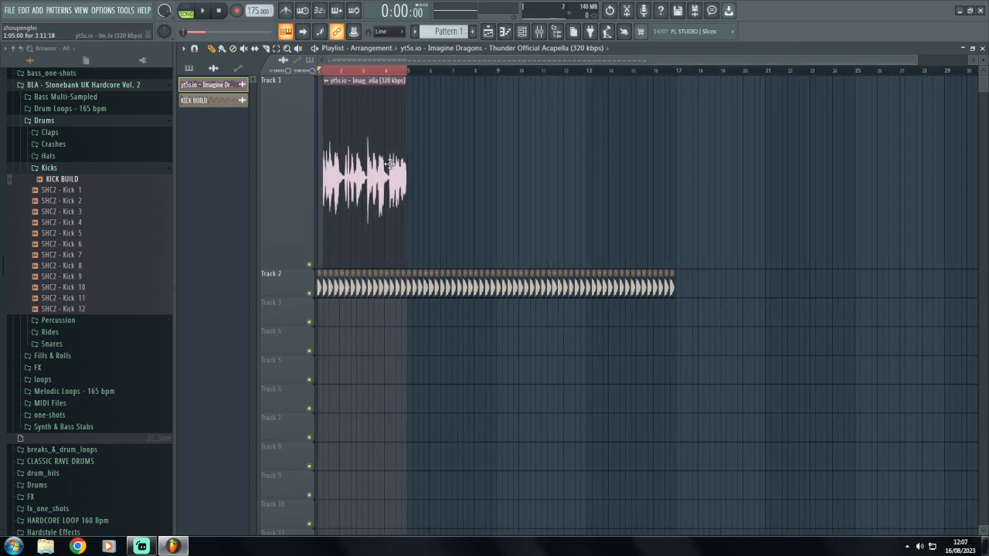
pyautogui.moveTo(407, 178); pyautogui.dragTo(496, 186)
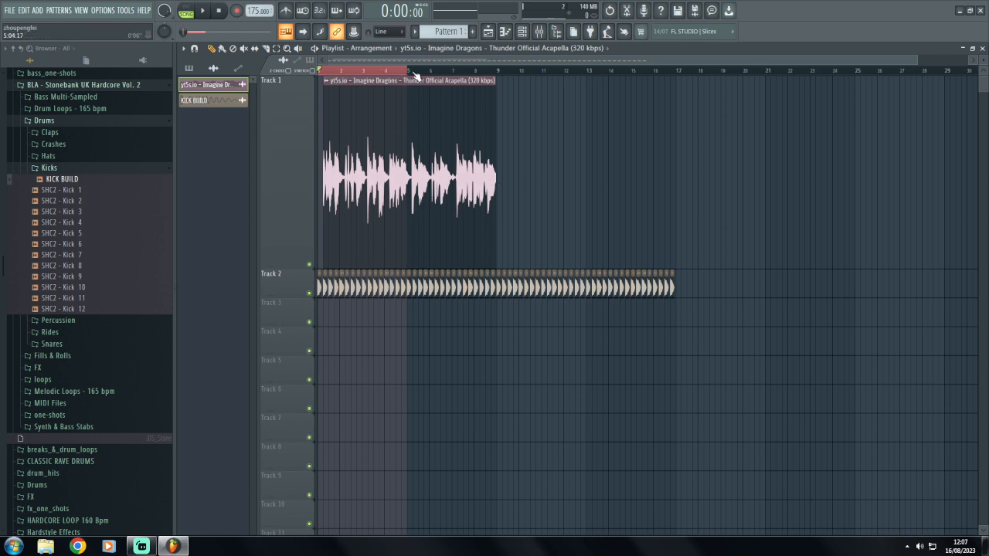
pyautogui.moveTo(412, 73); pyautogui.dragTo(475, 78)
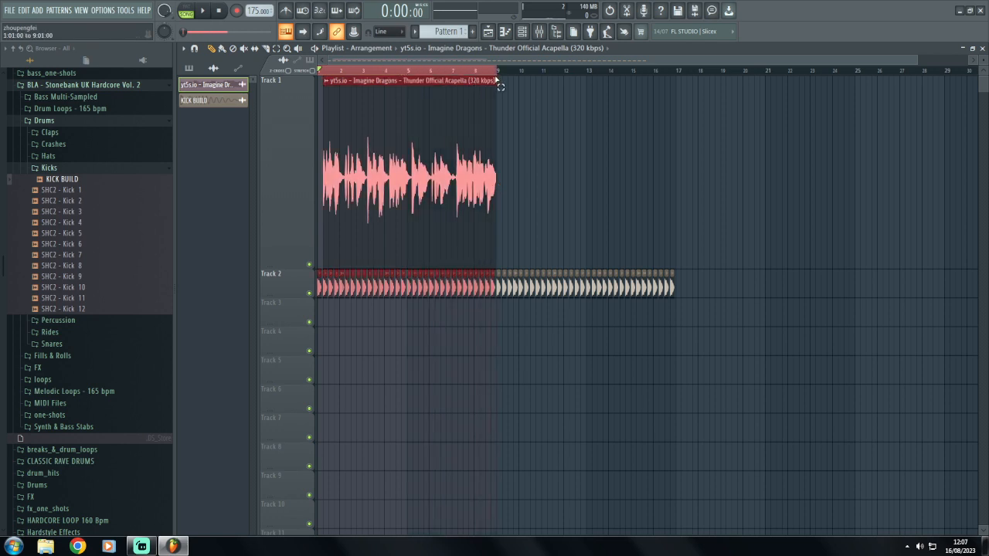
# - Play the eight-bar loop and time-stretch the vocal clip slightly longer so its end meets the kick at bar 9
pyautogui.click(202, 11)
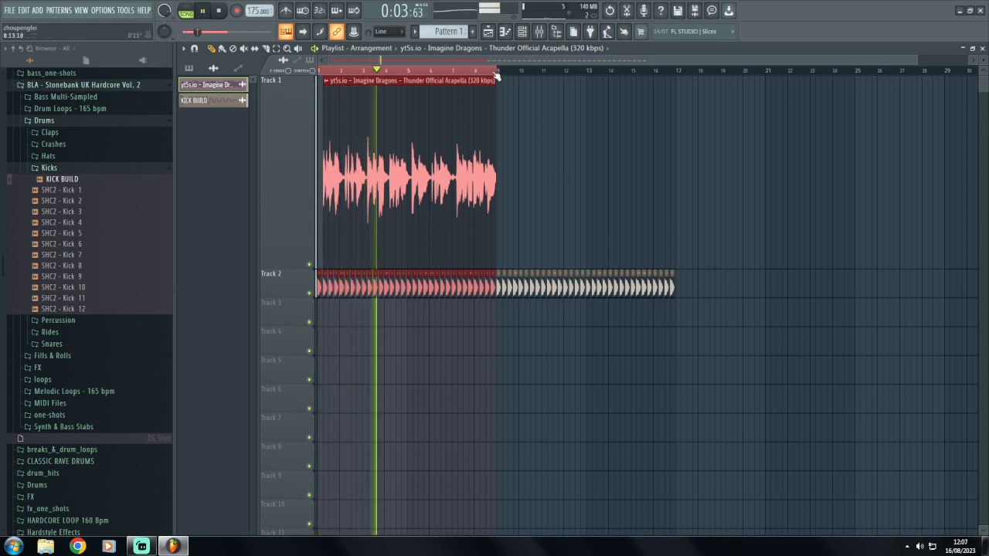
pyautogui.scroll(3, 496, 71)
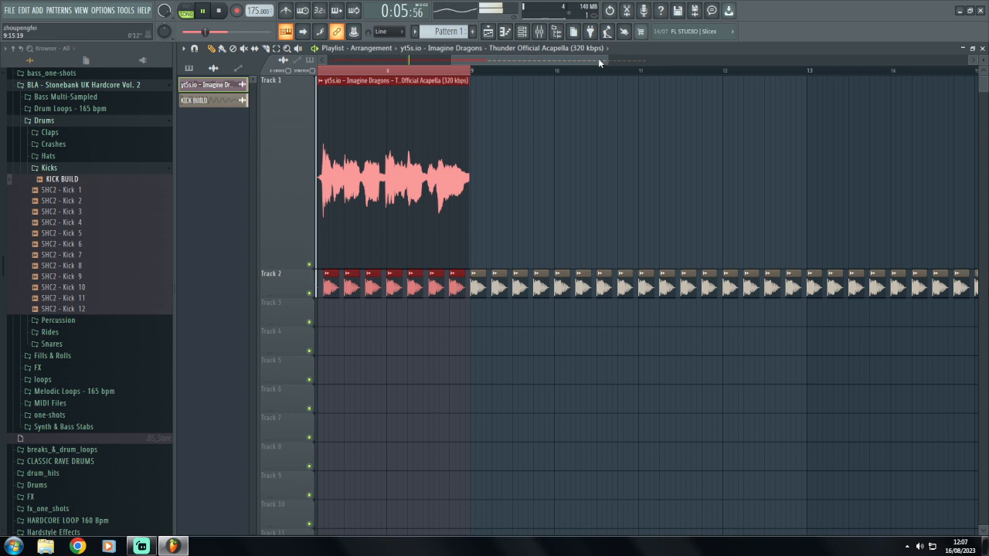
pyautogui.moveTo(605, 60); pyautogui.dragTo(494, 53)
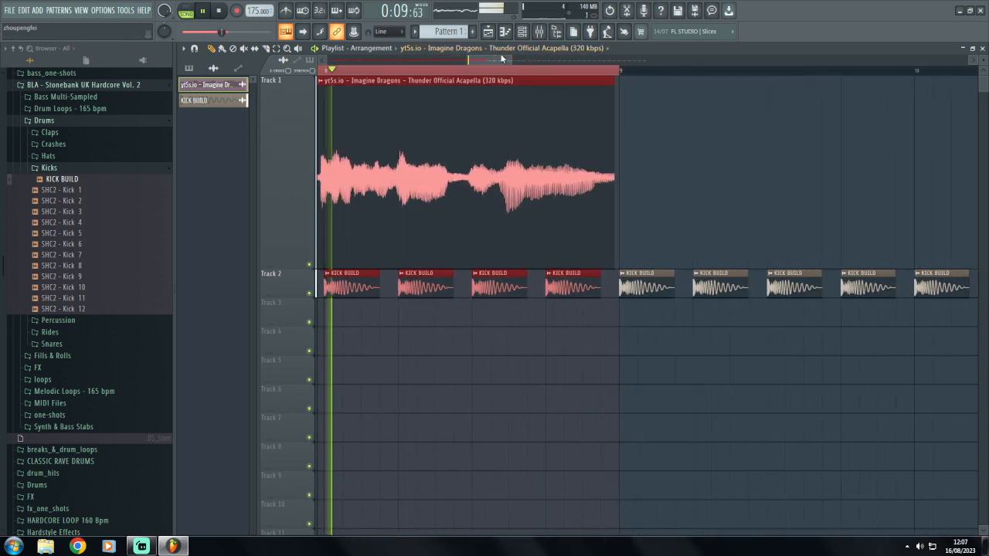
pyautogui.moveTo(502, 59); pyautogui.dragTo(471, 60)
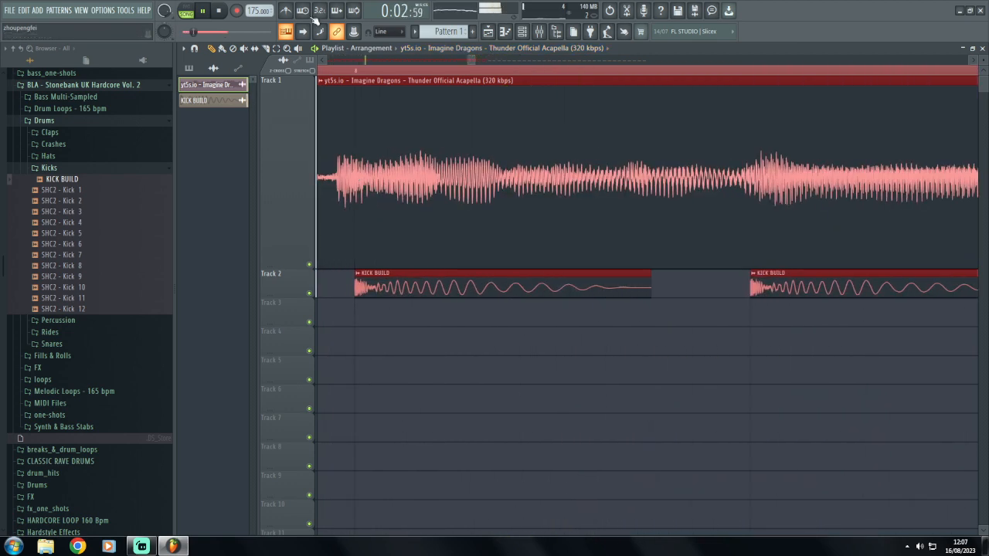
pyautogui.click(222, 10)
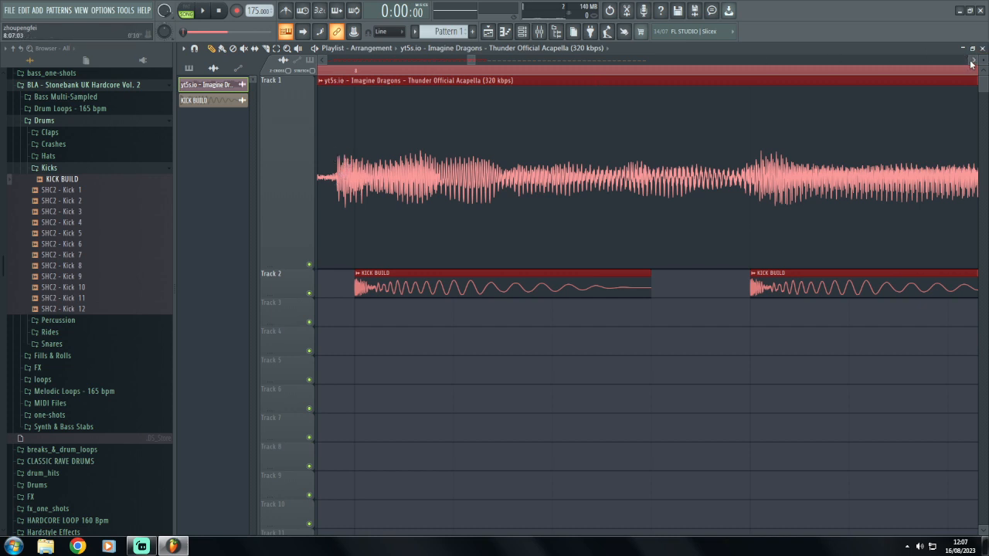
pyautogui.moveTo(971, 64); pyautogui.dragTo(971, 64)
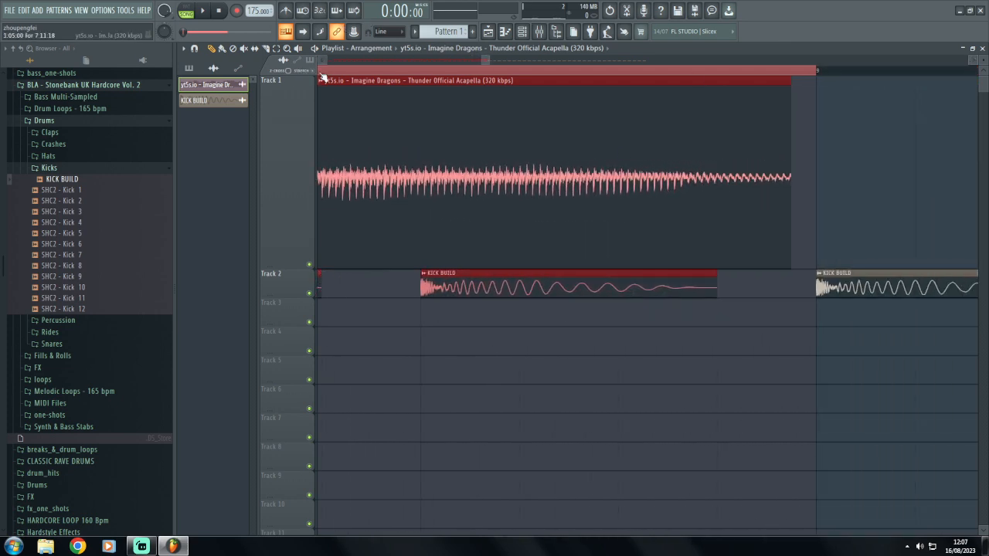
pyautogui.click(835, 175)
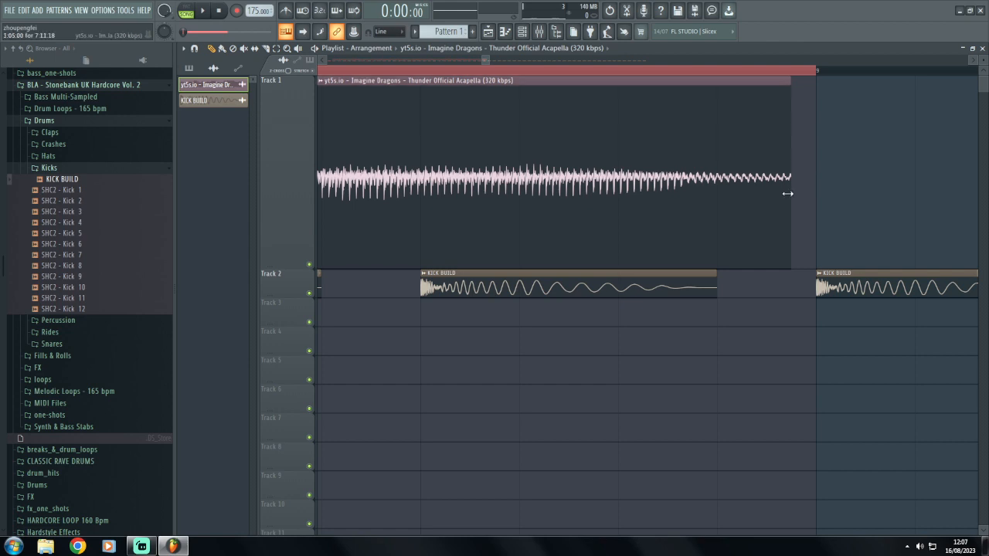
pyautogui.moveTo(789, 192); pyautogui.dragTo(811, 193)
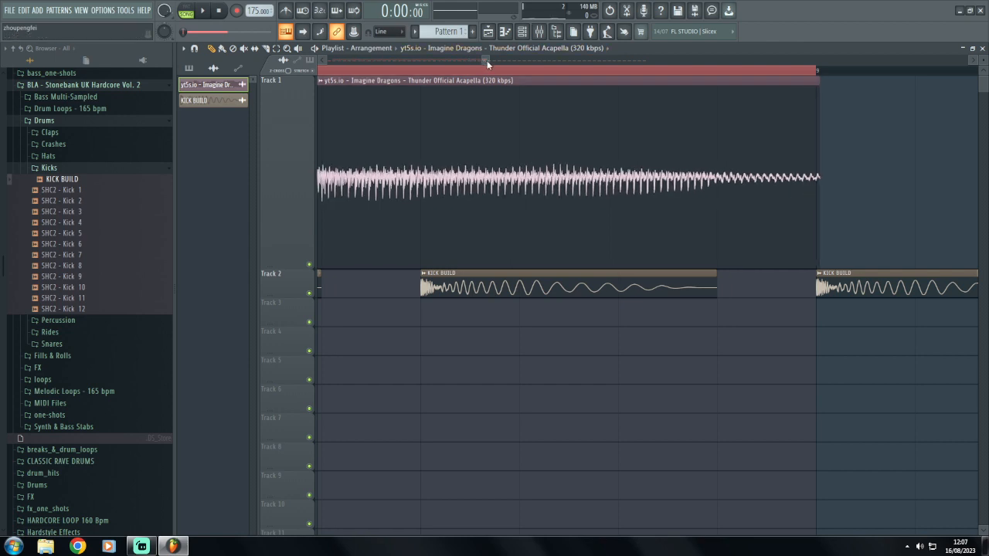
# - Extend the vocal clip to bar 17 and set the playback loop to bars 1 to 16
pyautogui.moveTo(486, 60); pyautogui.dragTo(396, 54)
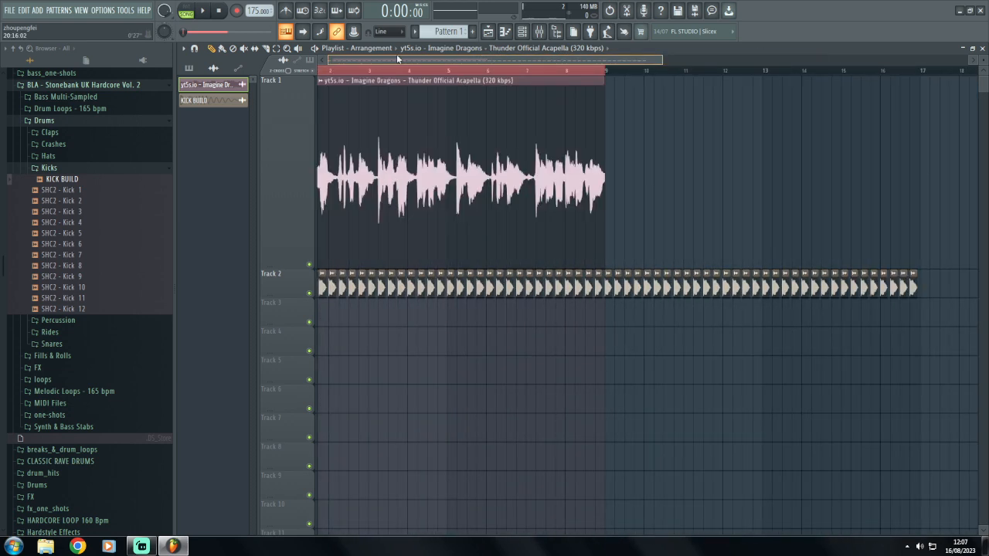
pyautogui.moveTo(626, 196); pyautogui.dragTo(627, 171)
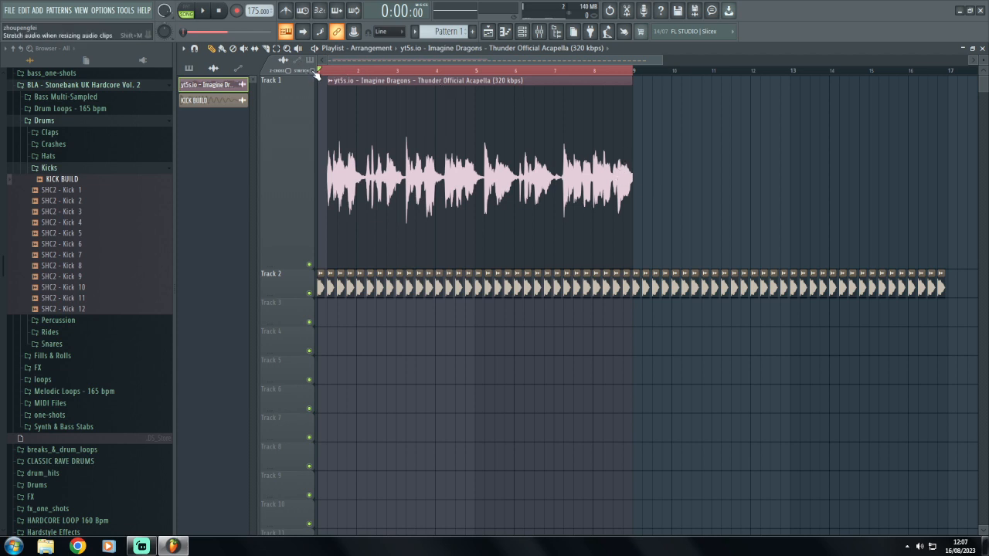
pyautogui.moveTo(633, 180); pyautogui.dragTo(946, 203)
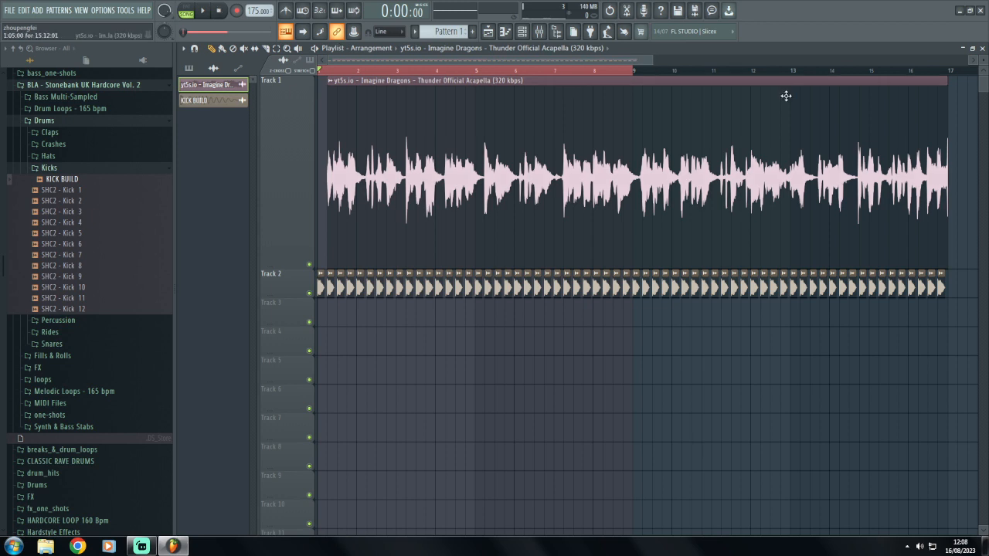
pyautogui.moveTo(632, 72); pyautogui.dragTo(946, 81)
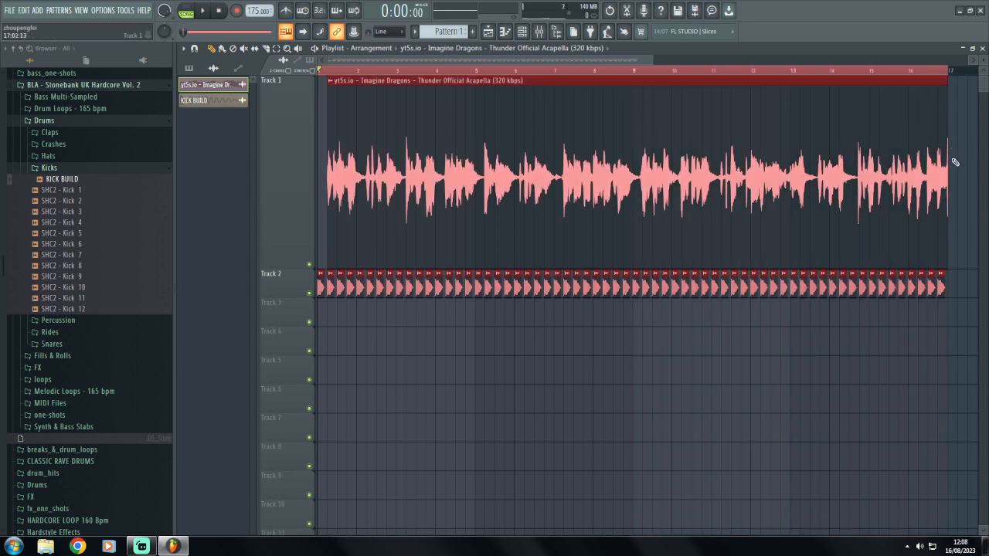
# - Play the 16-bar loop and time-stretch the vocal clip slightly longer so its final vocal onset falls on bar 17
pyautogui.click(203, 9)
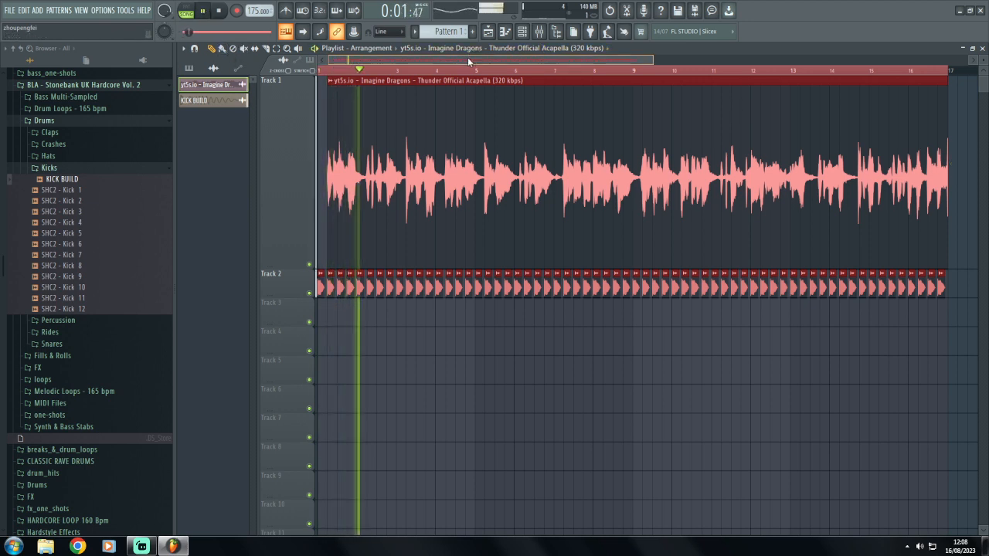
pyautogui.moveTo(468, 58); pyautogui.dragTo(785, 56)
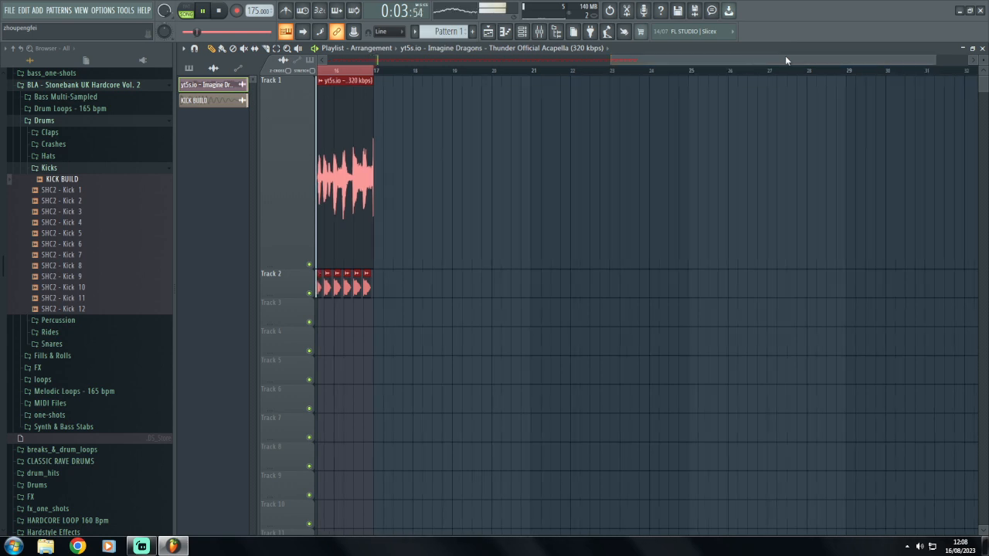
pyautogui.click(938, 61)
pyautogui.moveTo(943, 60); pyautogui.dragTo(632, 58)
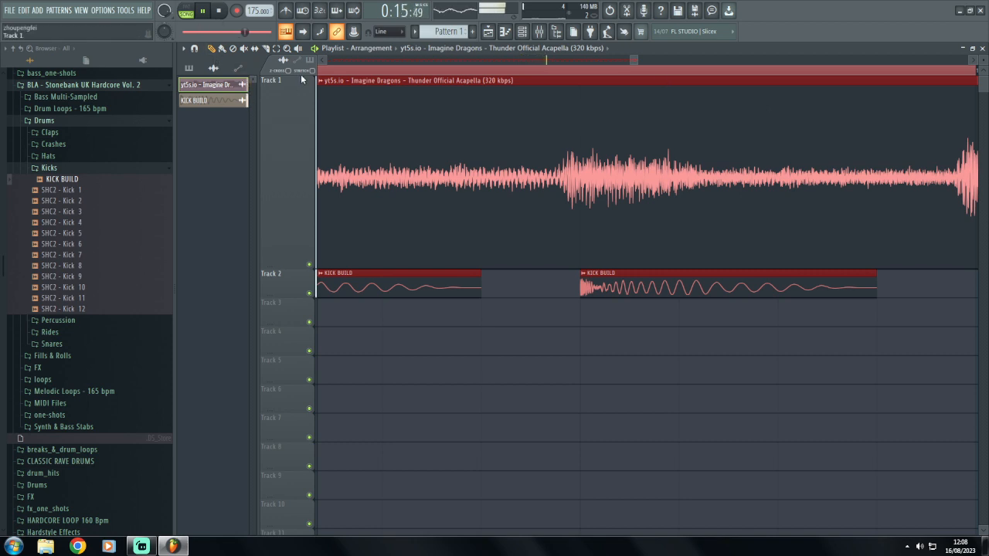
pyautogui.click(651, 338)
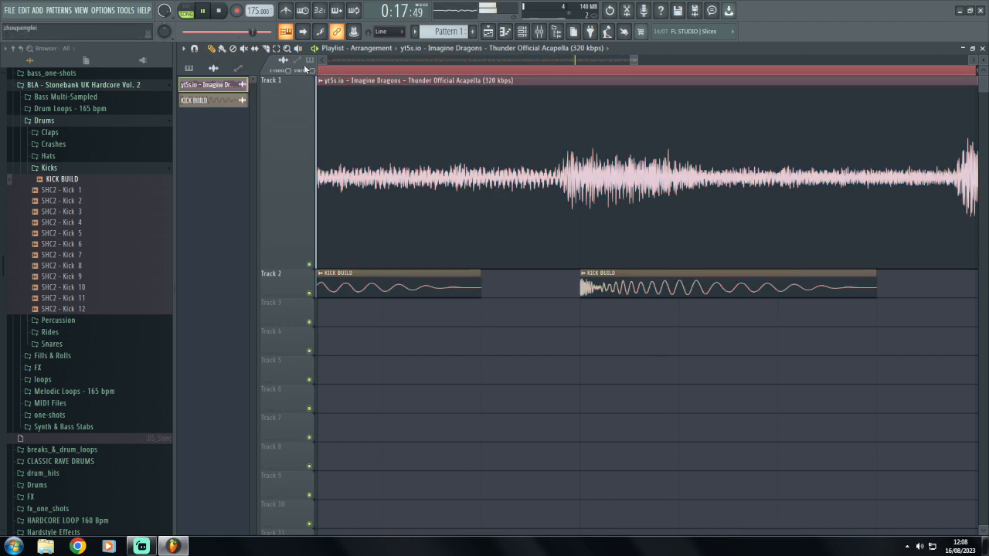
pyautogui.click(972, 62)
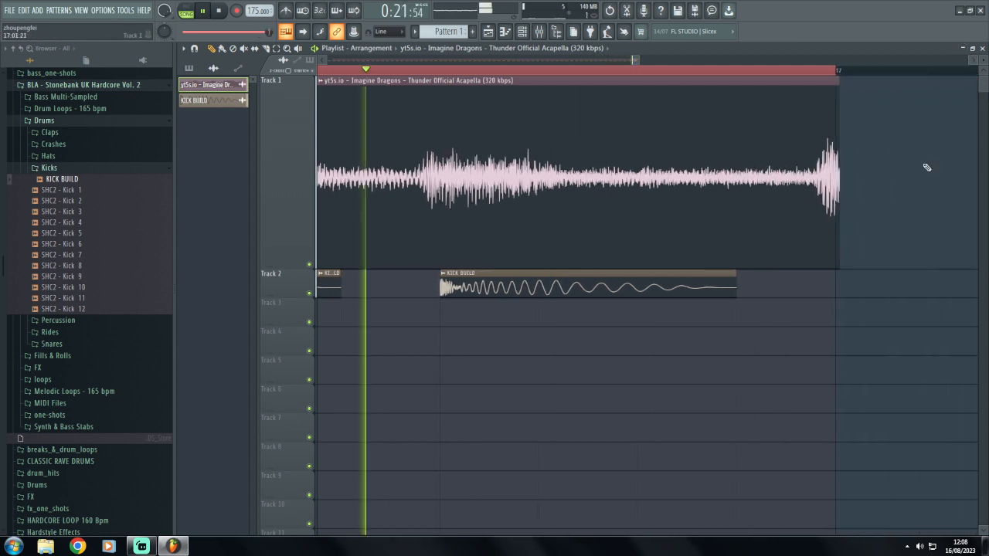
pyautogui.moveTo(837, 201); pyautogui.dragTo(855, 206)
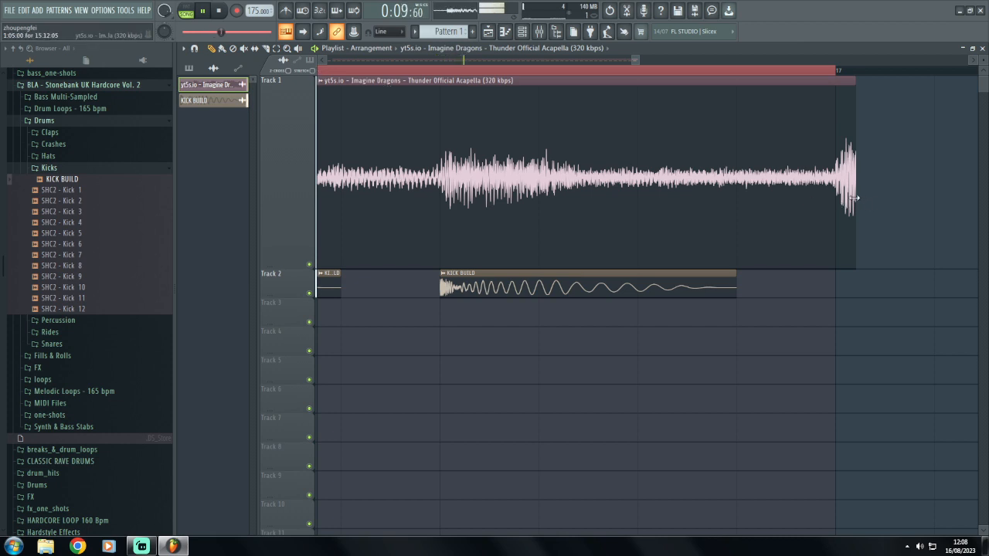
# - Trim the vocal clip's end back to bar 17, listen to the loop, and stop playback
pyautogui.moveTo(854, 198); pyautogui.dragTo(835, 193)
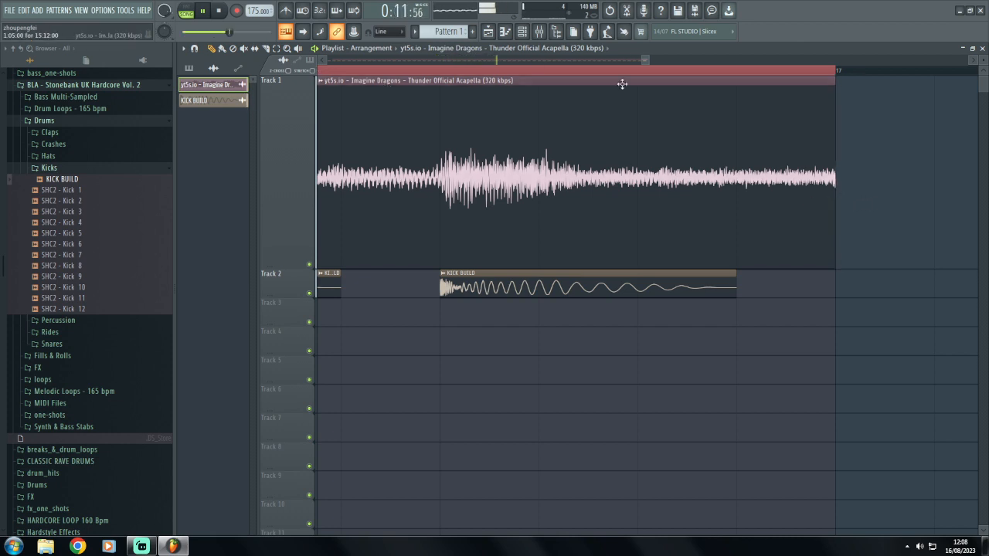
pyautogui.moveTo(642, 60); pyautogui.dragTo(325, 59)
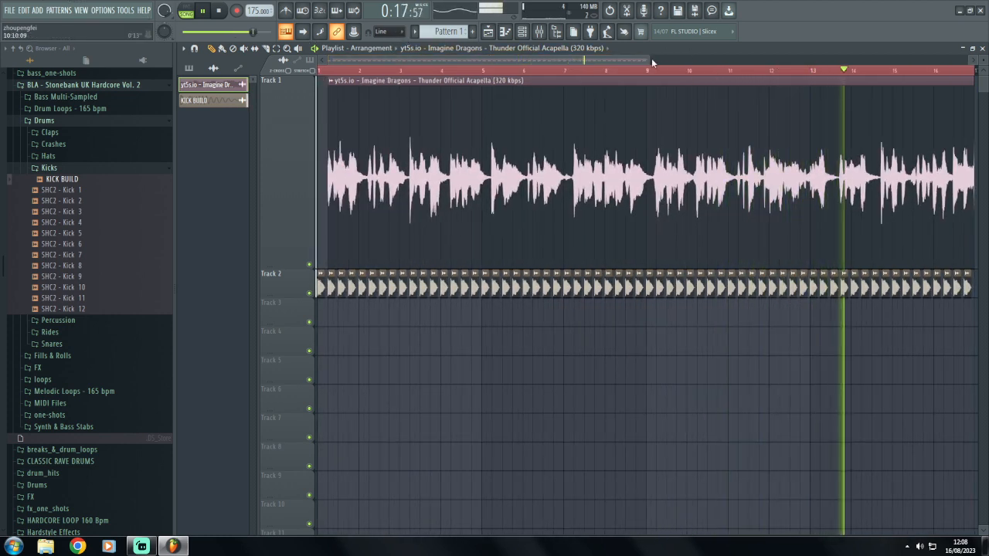
pyautogui.moveTo(649, 59); pyautogui.dragTo(966, 60)
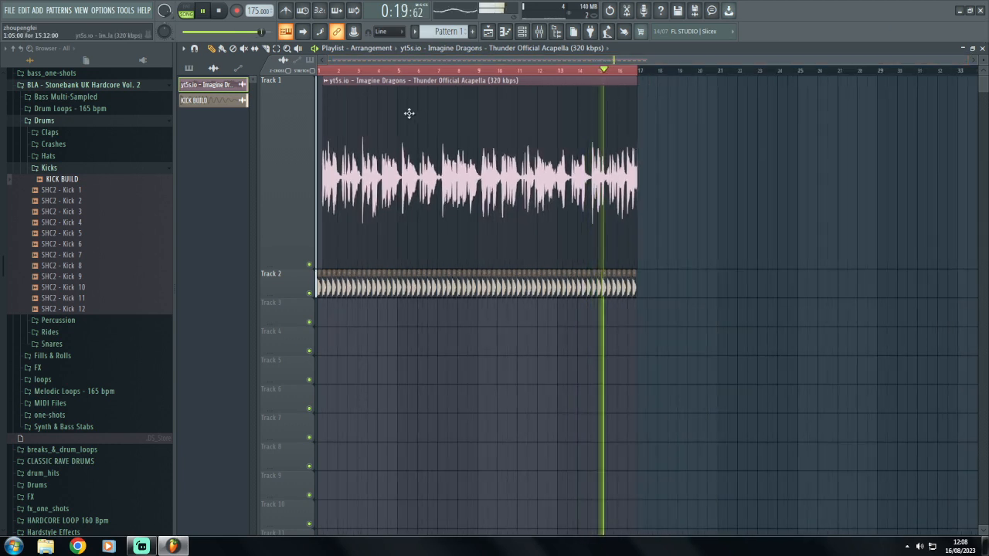
pyautogui.click(220, 12)
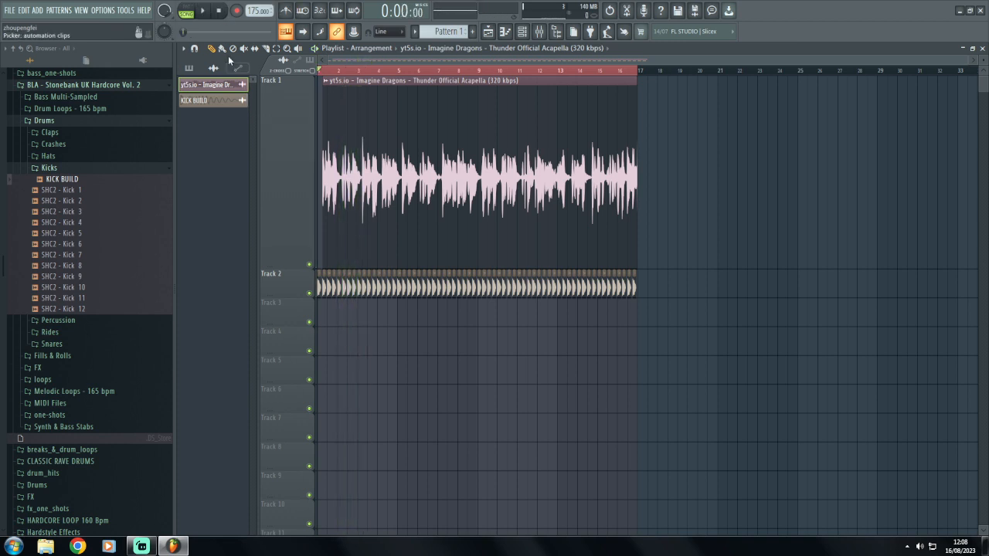
# - Extend the vocal clip to bar 33 and duplicate the 16-bar kick pattern into bars 17 to 32
pyautogui.moveTo(636, 205); pyautogui.dragTo(829, 224)
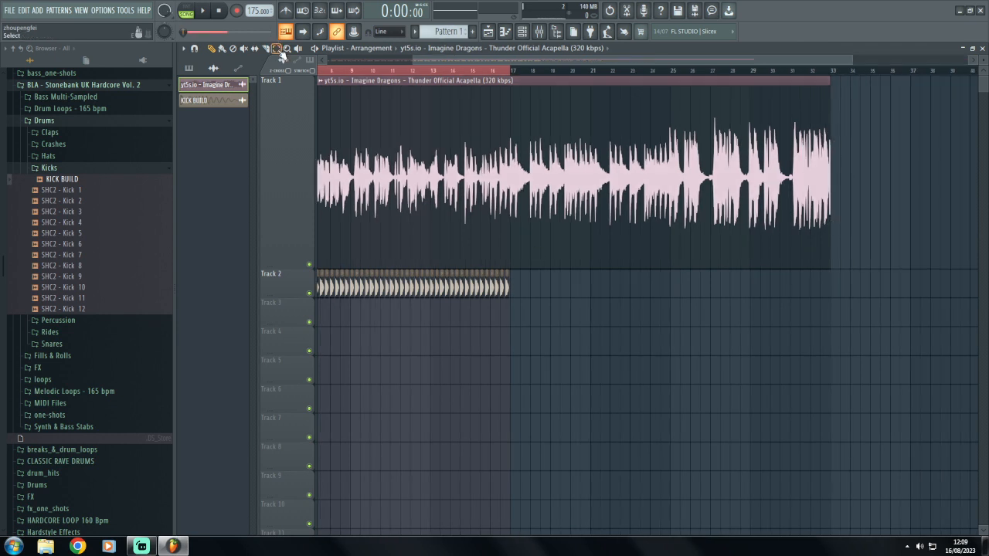
pyautogui.moveTo(540, 293); pyautogui.dragTo(132, 291)
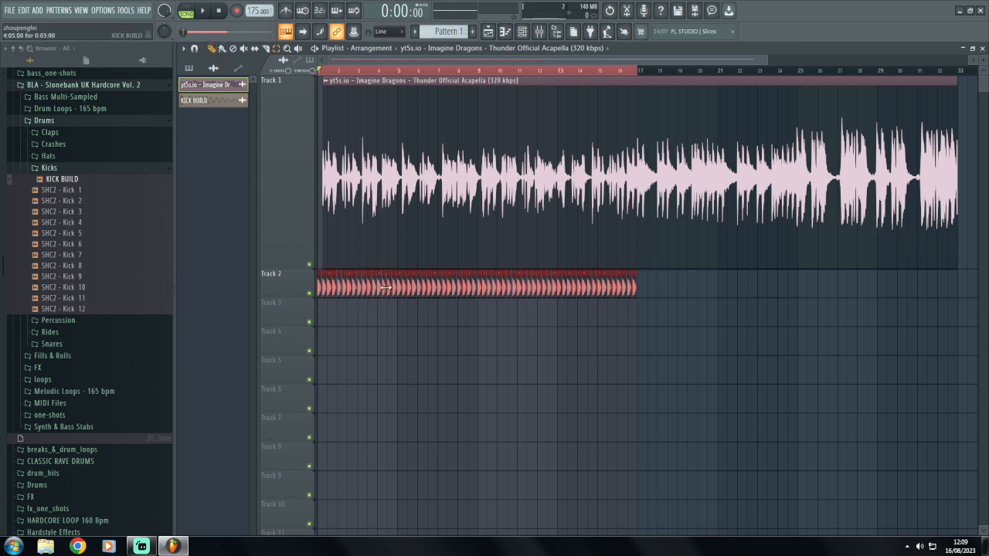
pyautogui.moveTo(393, 291); pyautogui.dragTo(750, 289)
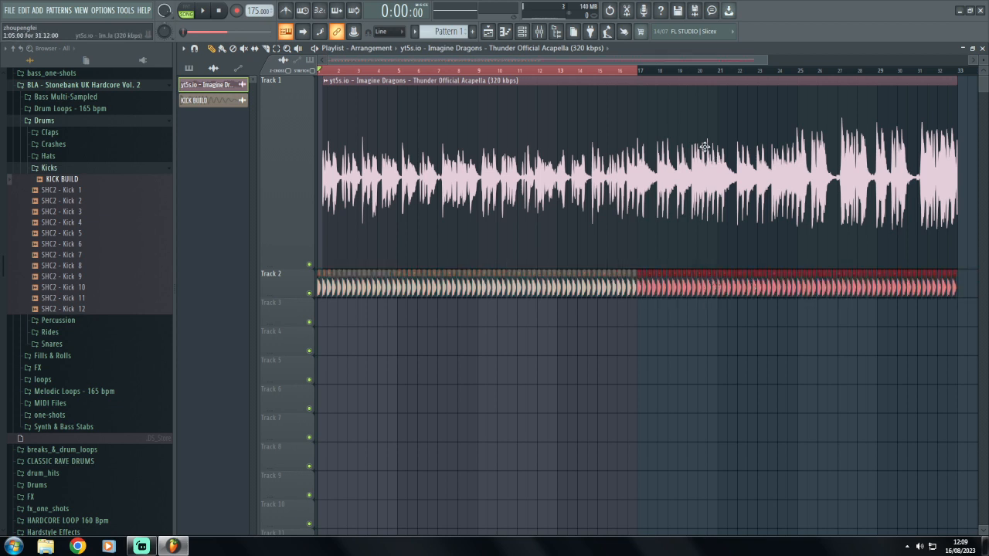
# - Set the playback loop to bars 1 to 32 and check the vocal's timing by playing from about bars 26 and 20
pyautogui.moveTo(646, 75); pyautogui.dragTo(945, 99)
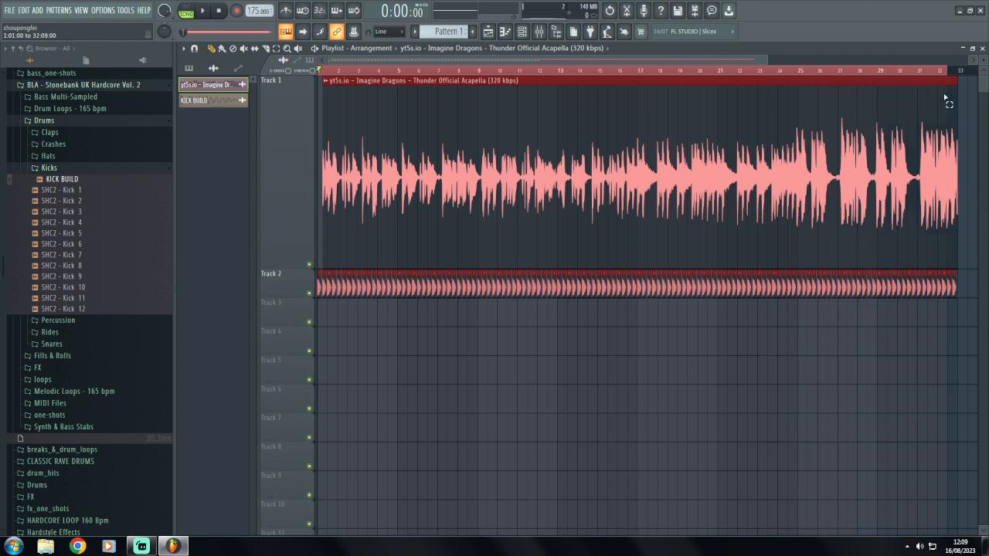
pyautogui.click(206, 13)
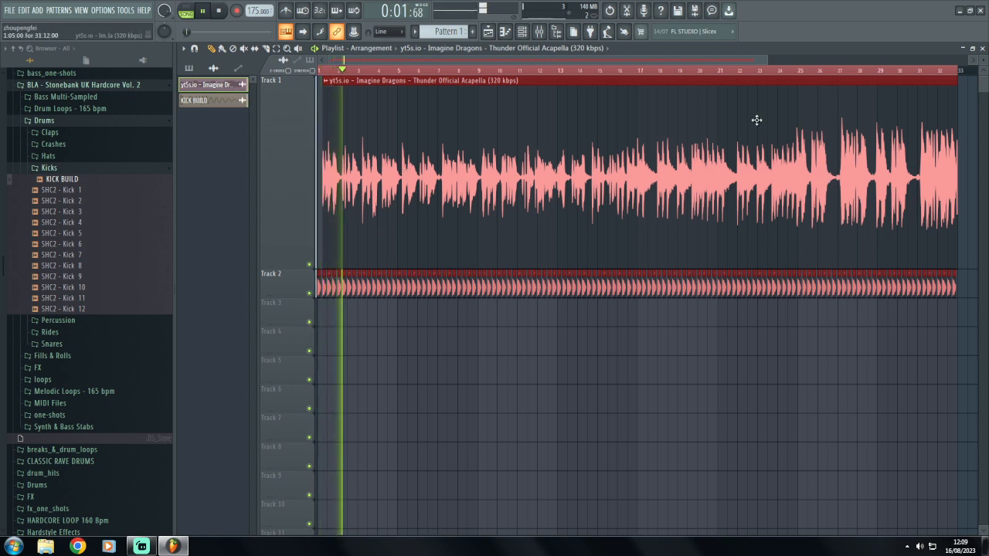
pyautogui.click(828, 71)
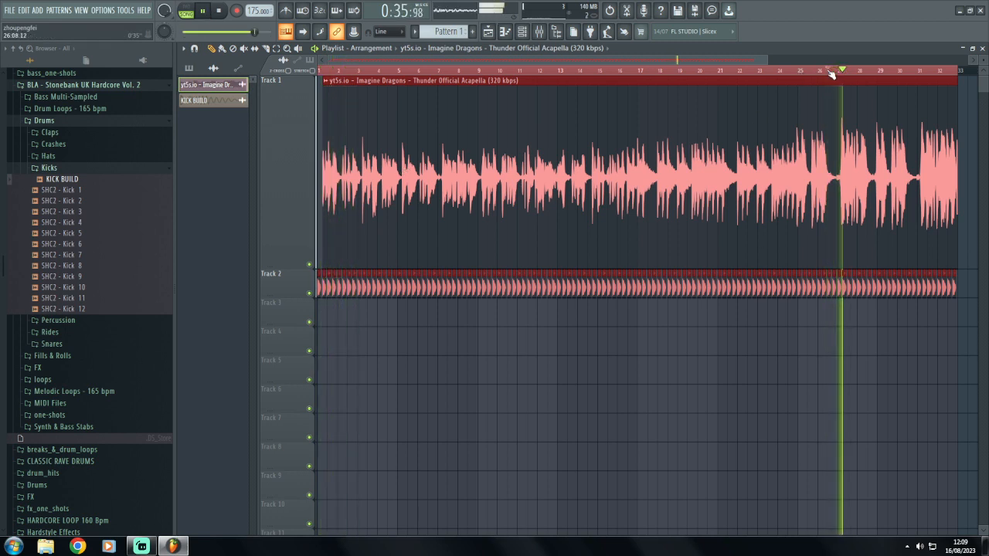
pyautogui.click(710, 73)
pyautogui.scroll(-1, 954, 73)
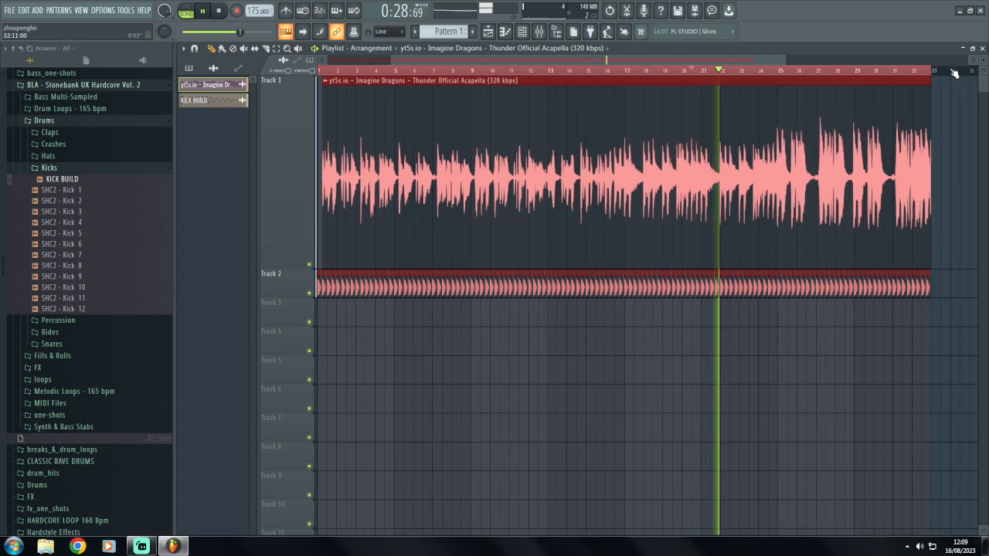
# - Stop playback, time-stretch the vocal clip slightly longer so its final vocal onset falls on bar 33, and trim its end to bar 33
pyautogui.scroll(1, 954, 72)
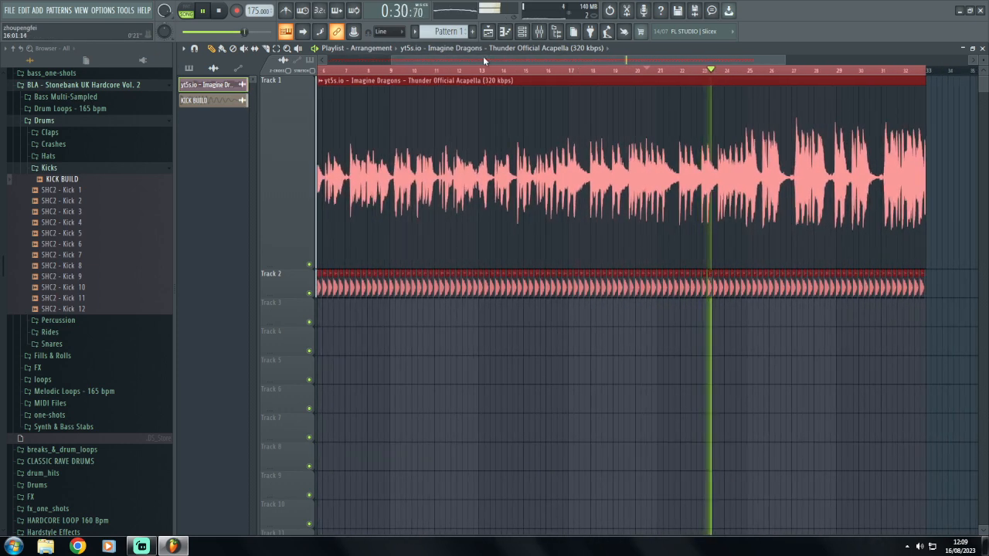
pyautogui.moveTo(483, 58); pyautogui.dragTo(749, 61)
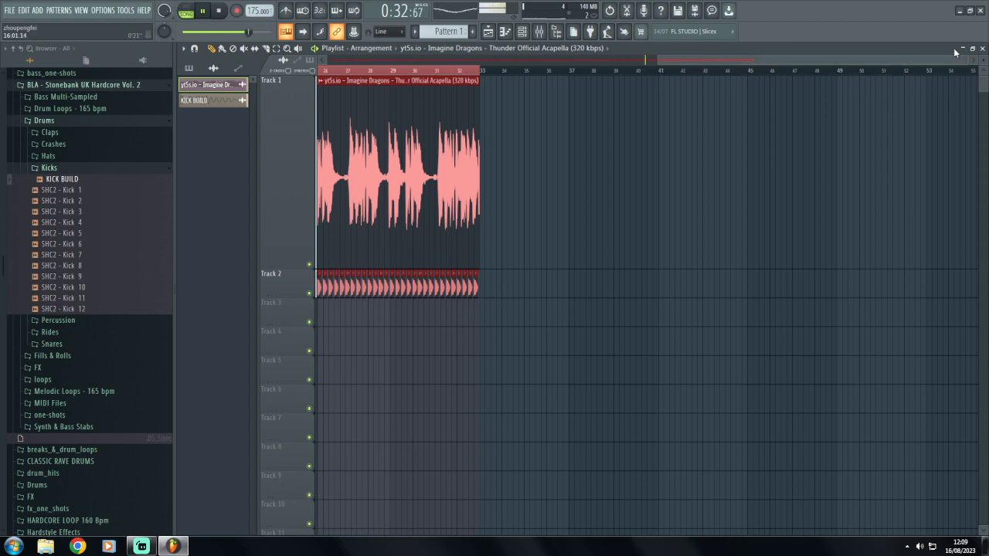
pyautogui.moveTo(965, 60); pyautogui.dragTo(754, 60)
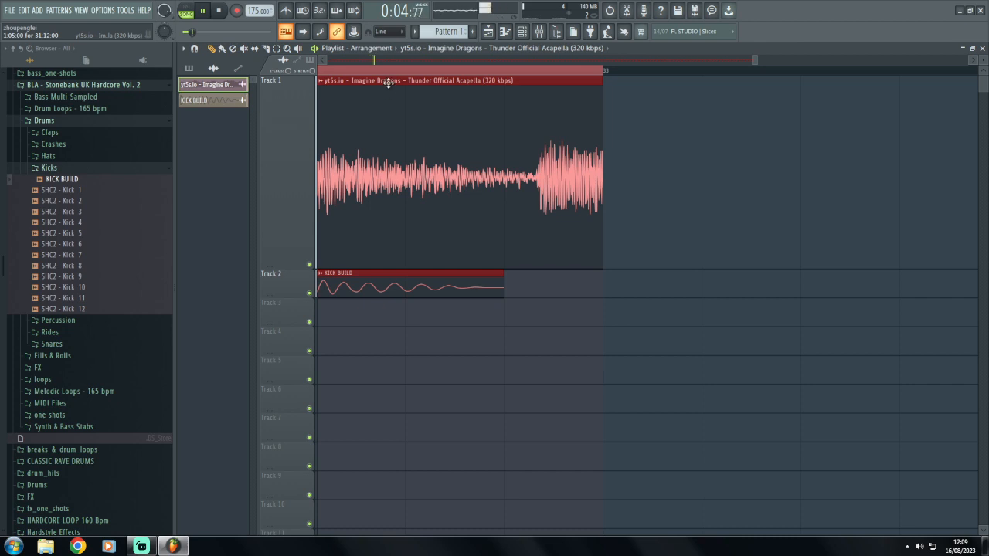
pyautogui.click(219, 12)
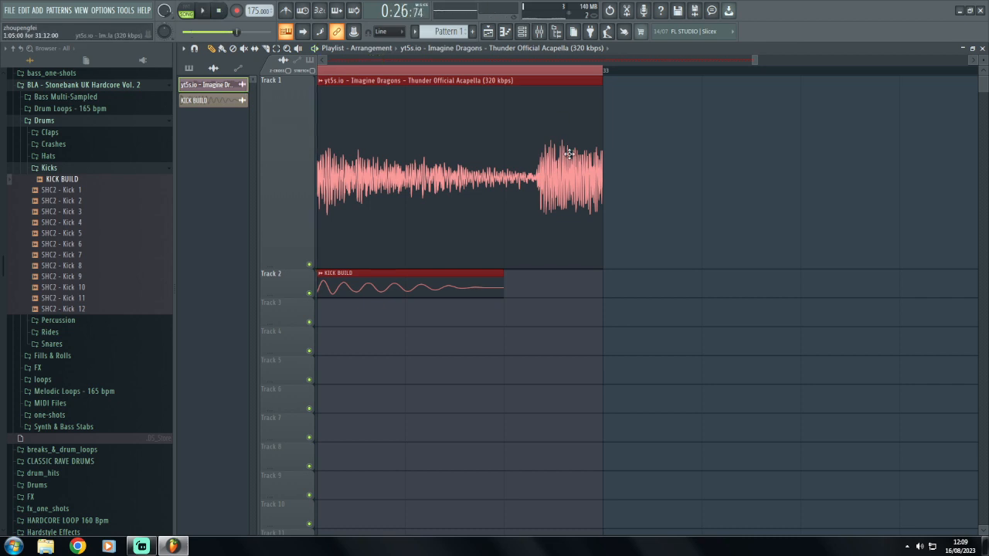
pyautogui.click(657, 199)
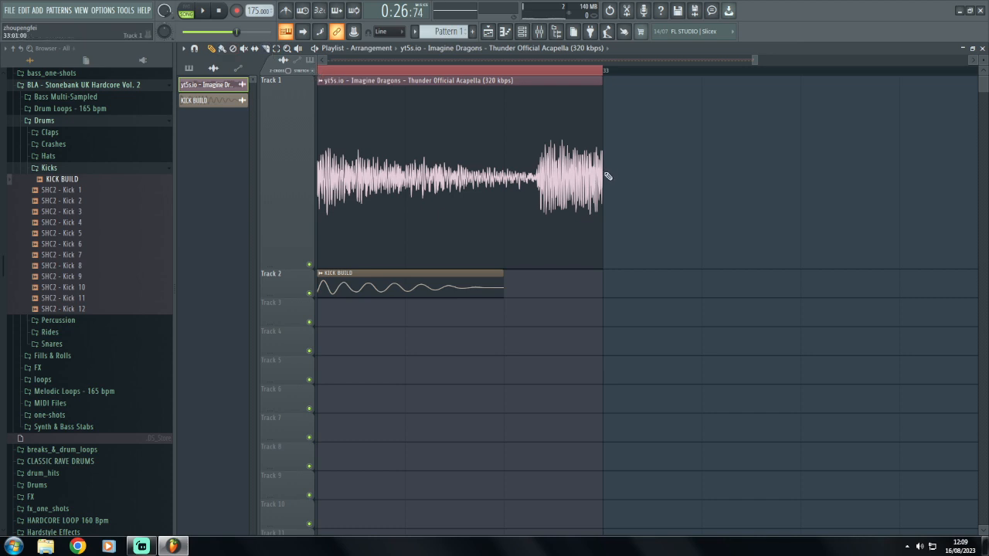
pyautogui.moveTo(602, 173); pyautogui.dragTo(666, 175)
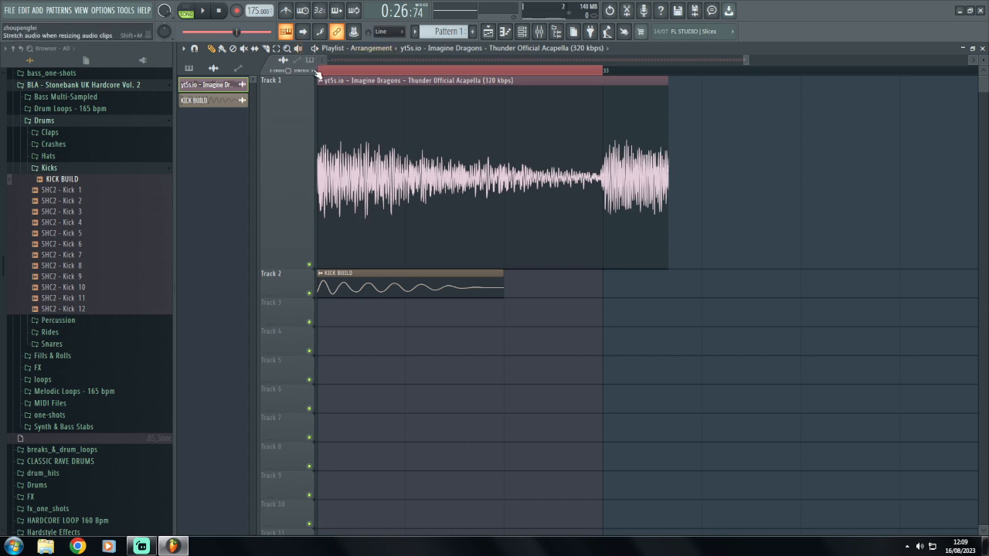
pyautogui.moveTo(669, 196); pyautogui.dragTo(602, 190)
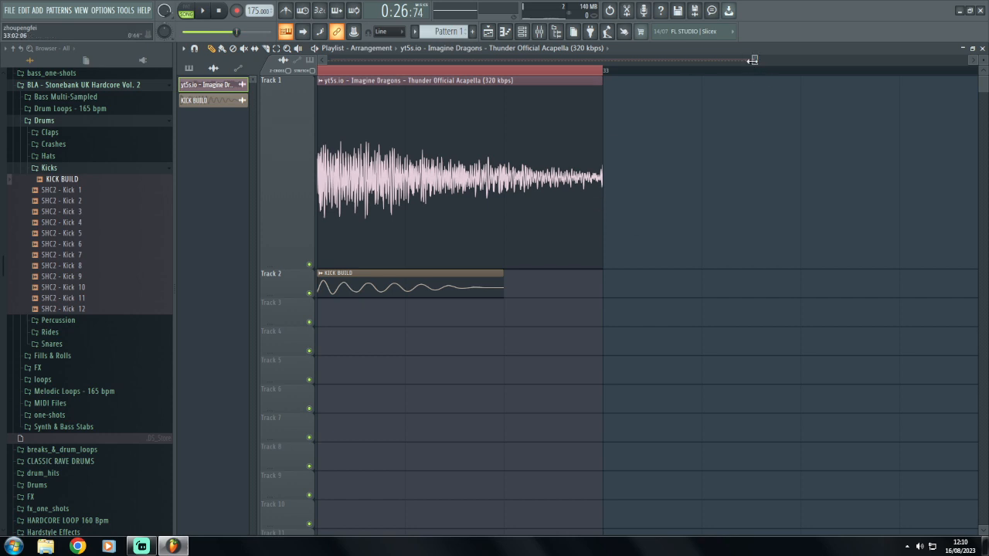
# - Play the stretched vocal from about bar 20, stop, and examine its waveform onsets against the kicks around bars 14 to 16
pyautogui.moveTo(753, 60); pyautogui.dragTo(326, 60)
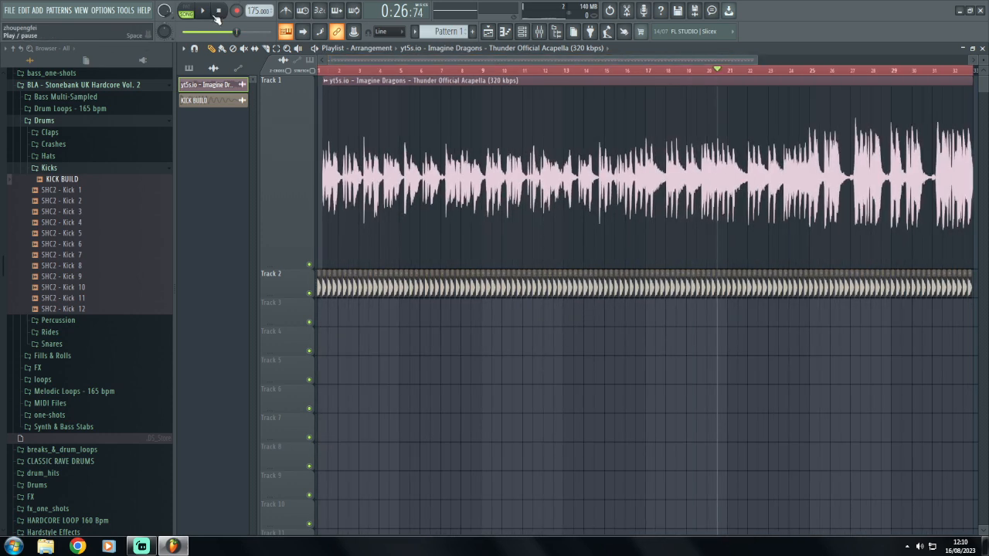
pyautogui.click(215, 15)
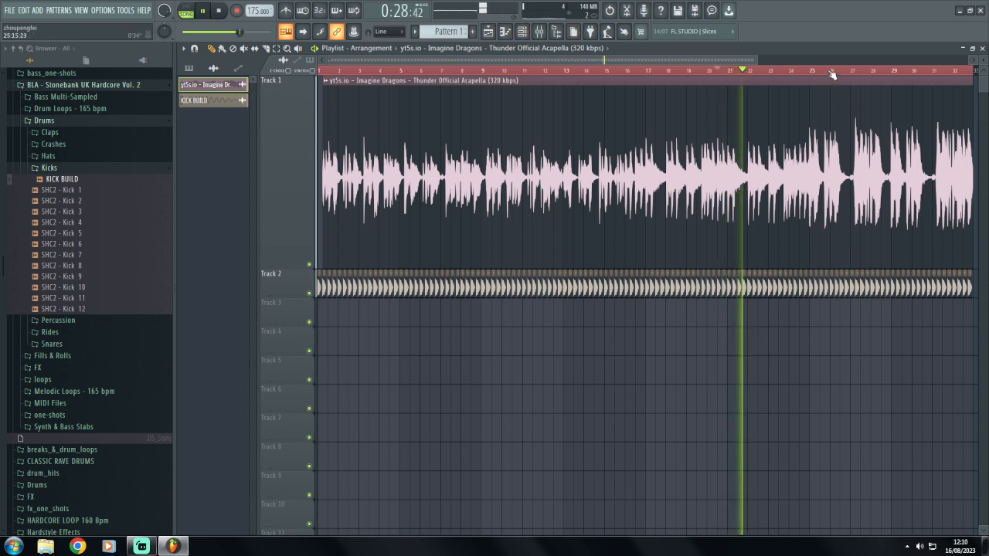
pyautogui.moveTo(578, 61); pyautogui.dragTo(746, 66)
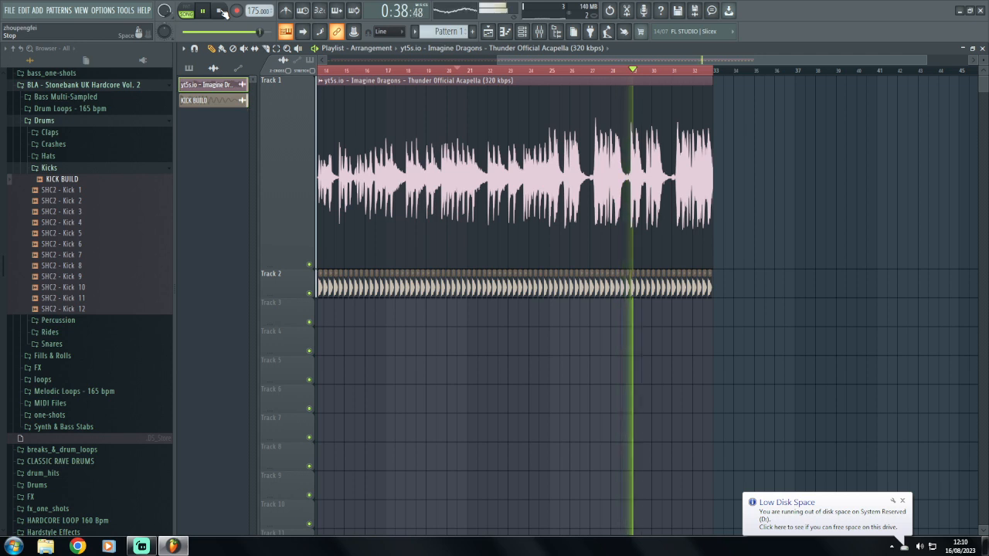
pyautogui.click(220, 11)
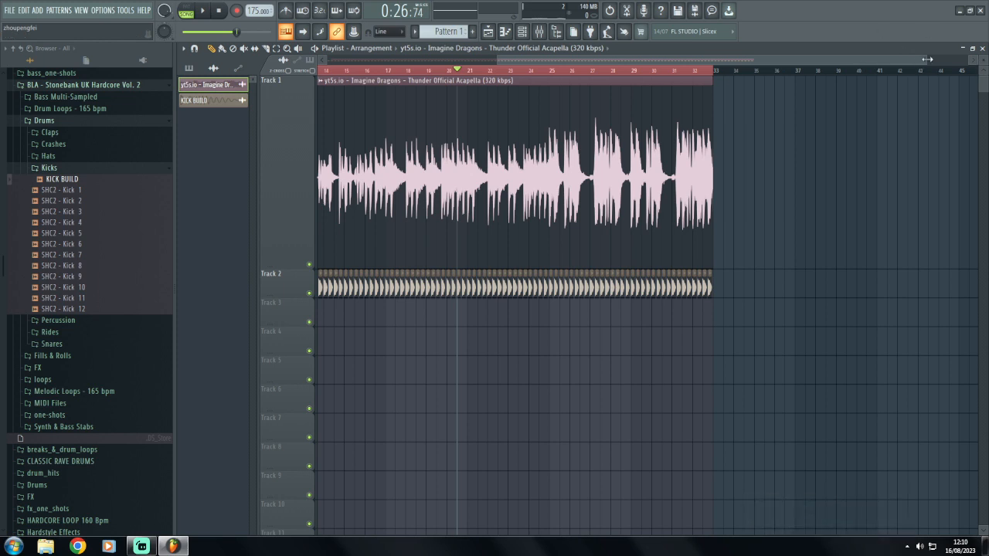
pyautogui.moveTo(924, 60); pyautogui.dragTo(361, 33)
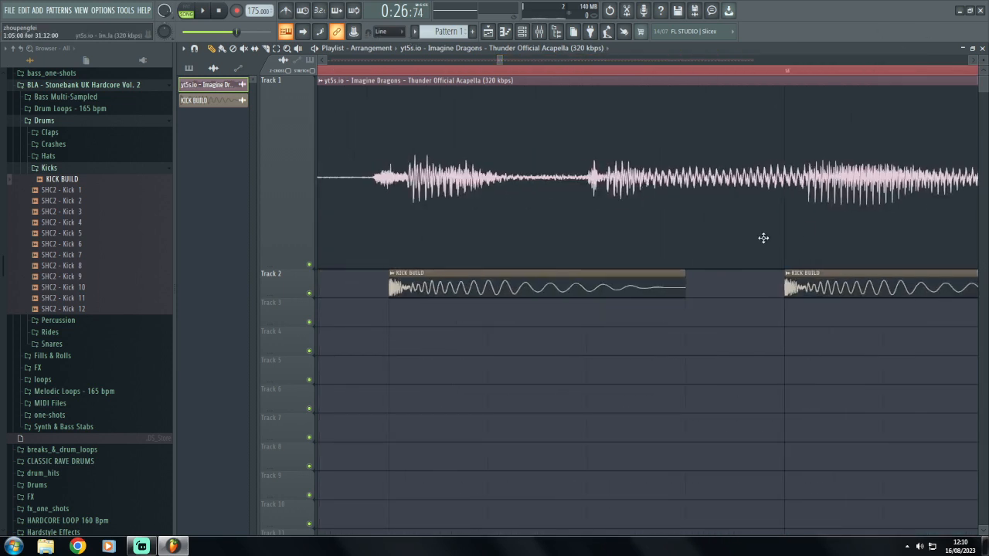
pyautogui.moveTo(499, 57); pyautogui.dragTo(511, 57)
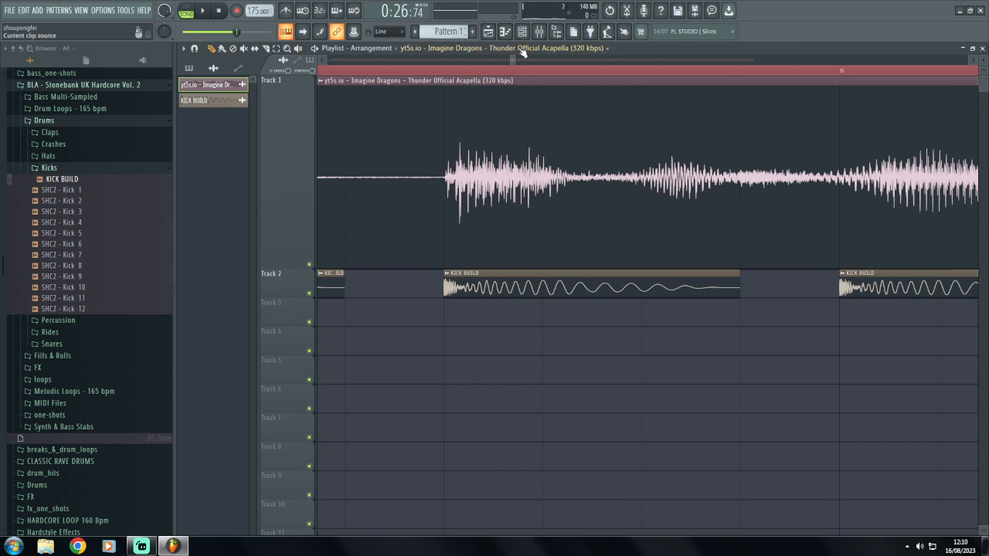
pyautogui.moveTo(971, 63); pyautogui.dragTo(971, 63)
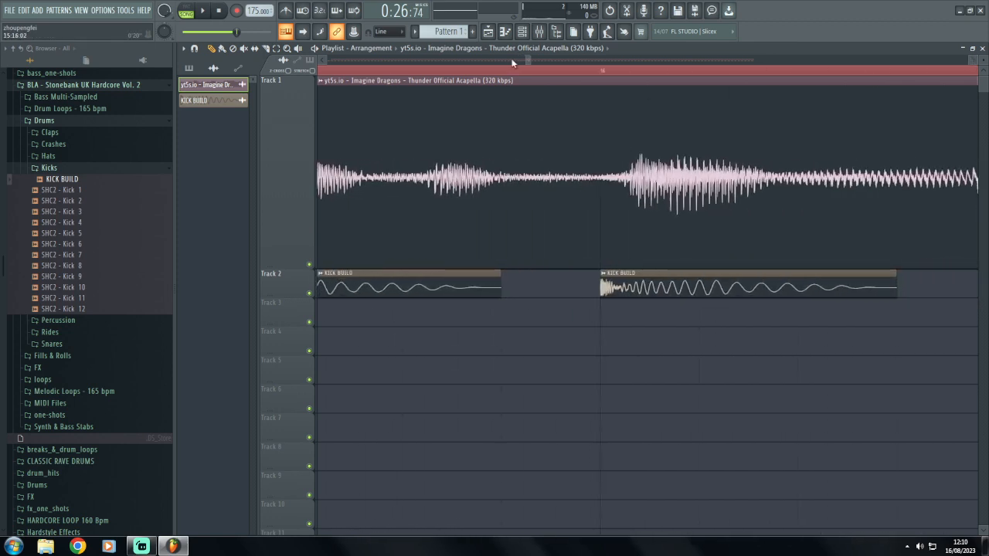
pyautogui.moveTo(527, 60); pyautogui.dragTo(838, 54)
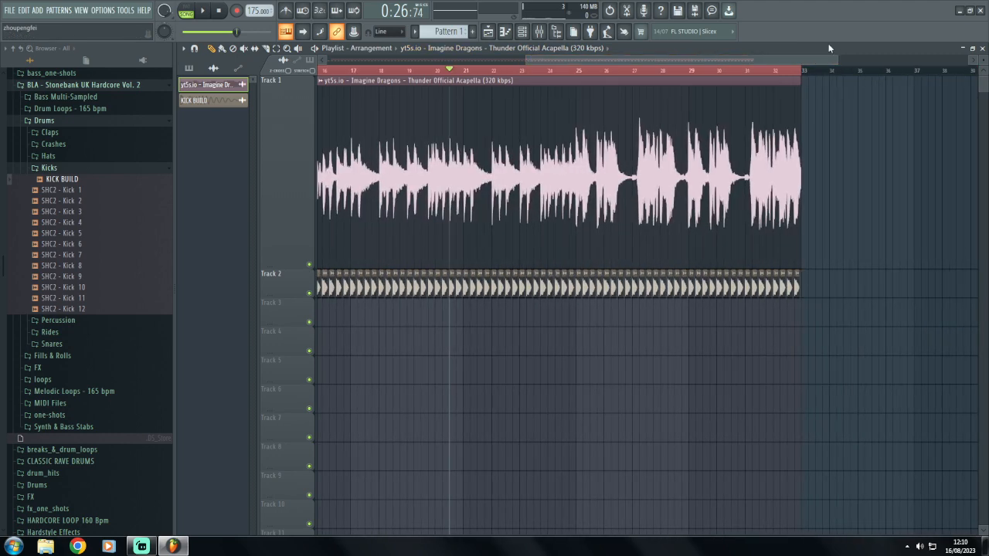
# - Reset the vocal clip's pitch in its time-stretching settings, close them, and return the playback position to the start
pyautogui.doubleClick(533, 190)
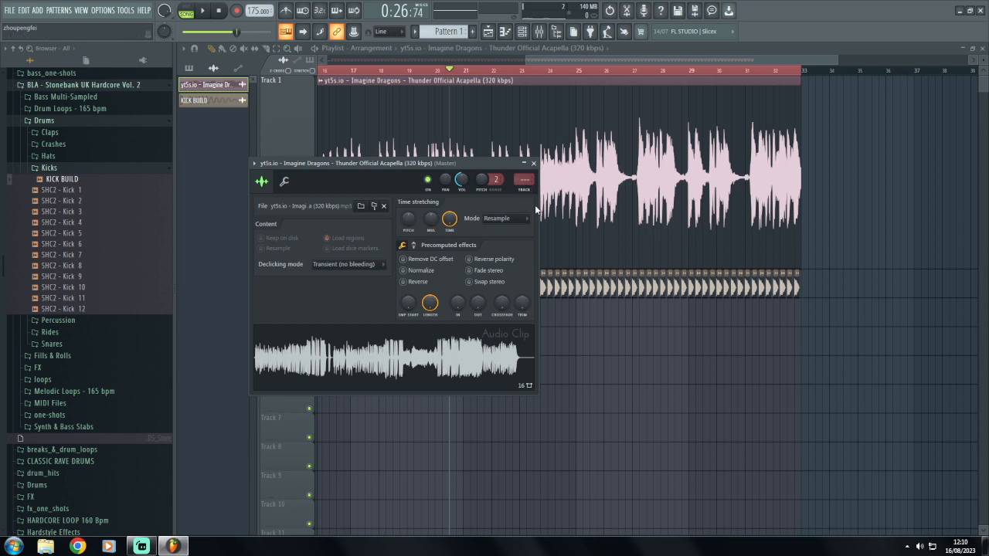
pyautogui.rightClick(409, 222)
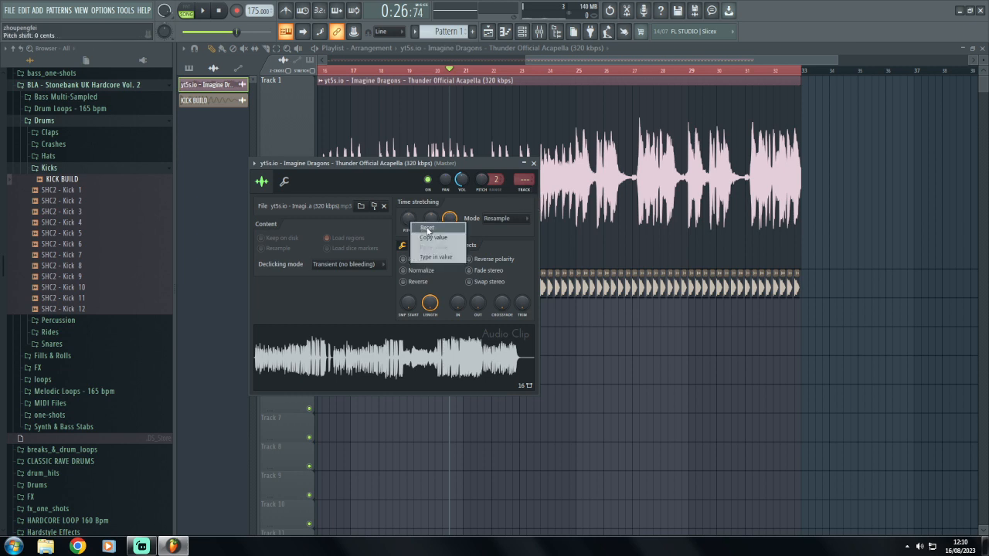
pyautogui.click(427, 229)
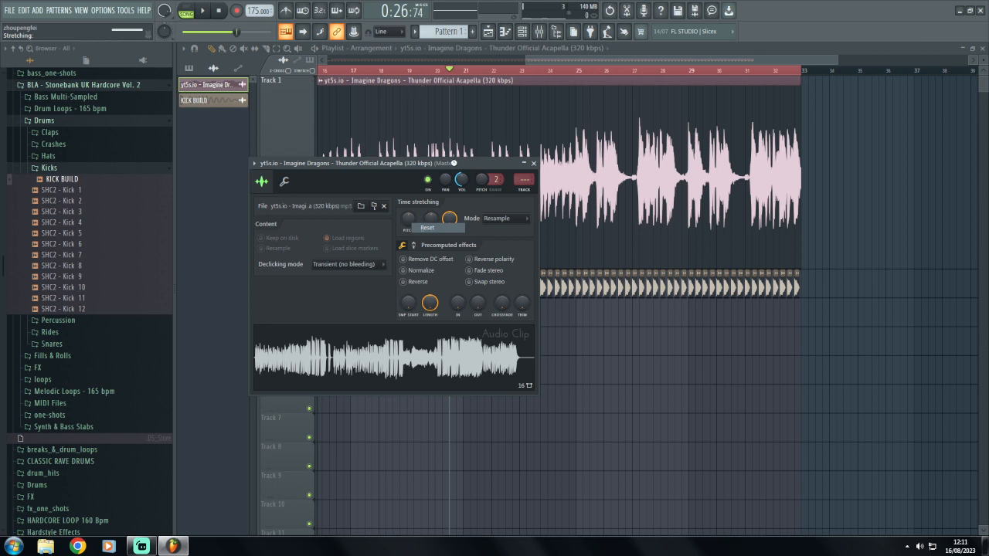
pyautogui.click(427, 227)
pyautogui.click(533, 164)
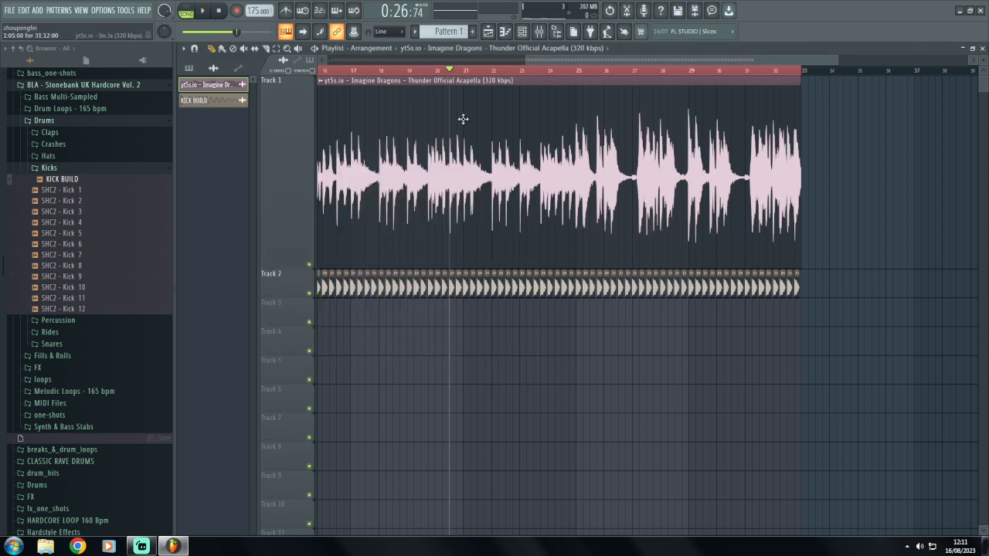
pyautogui.click(220, 11)
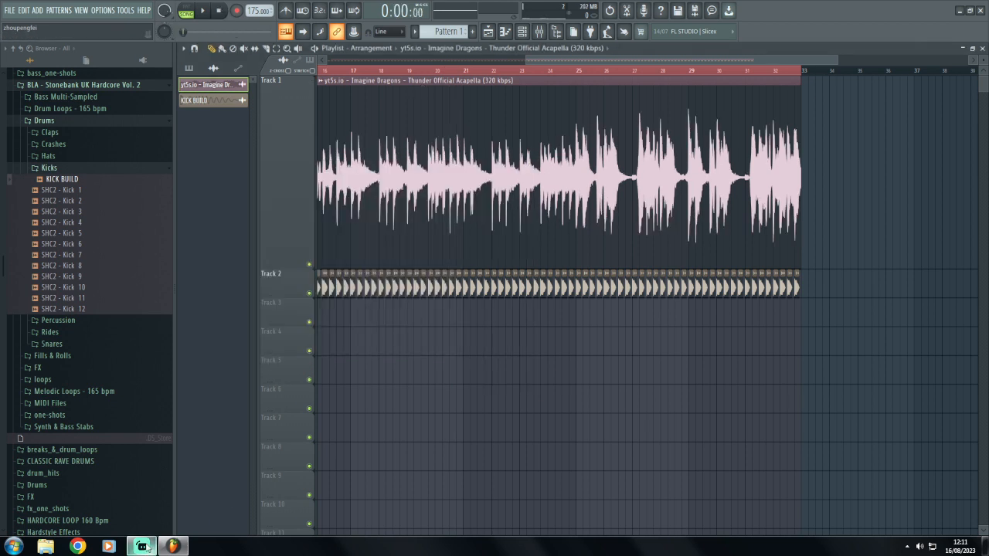